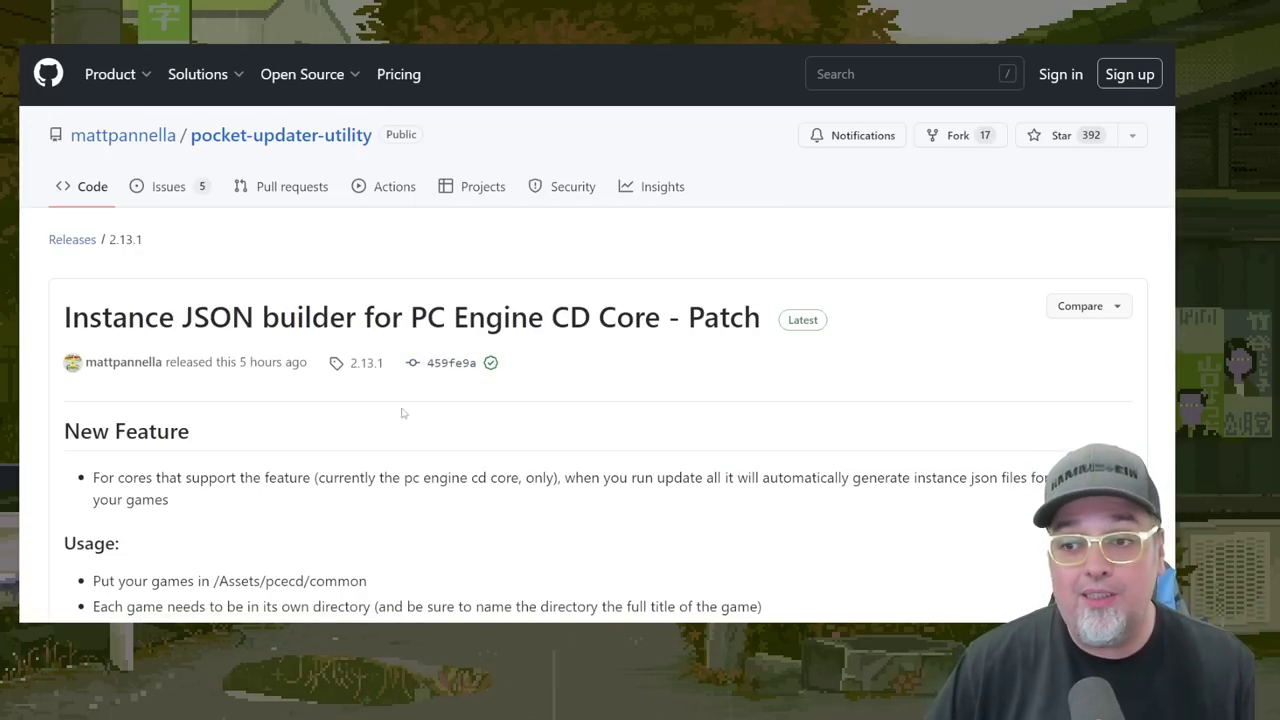
# Download pocket_updater_win.zip from release 2.13.1 to SDHC (I:) and keep it despite the warning.
pyautogui.scroll(-5, 402, 412)
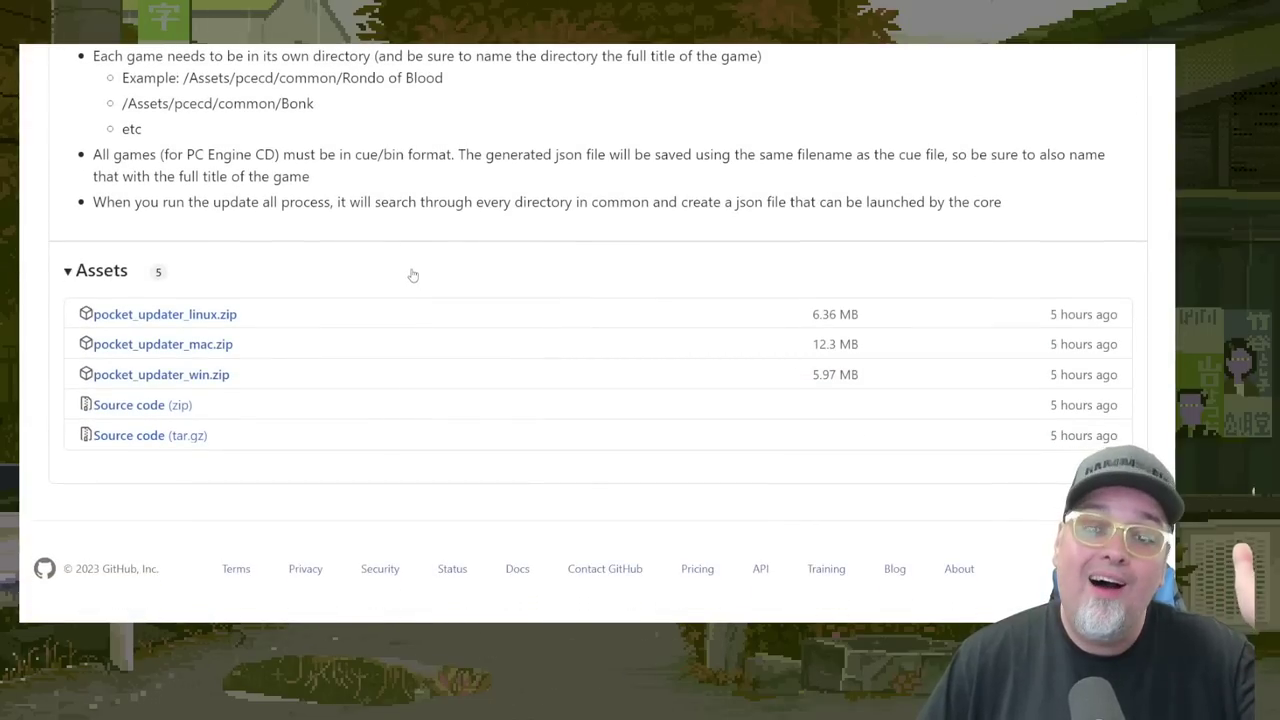
pyautogui.click(163, 376)
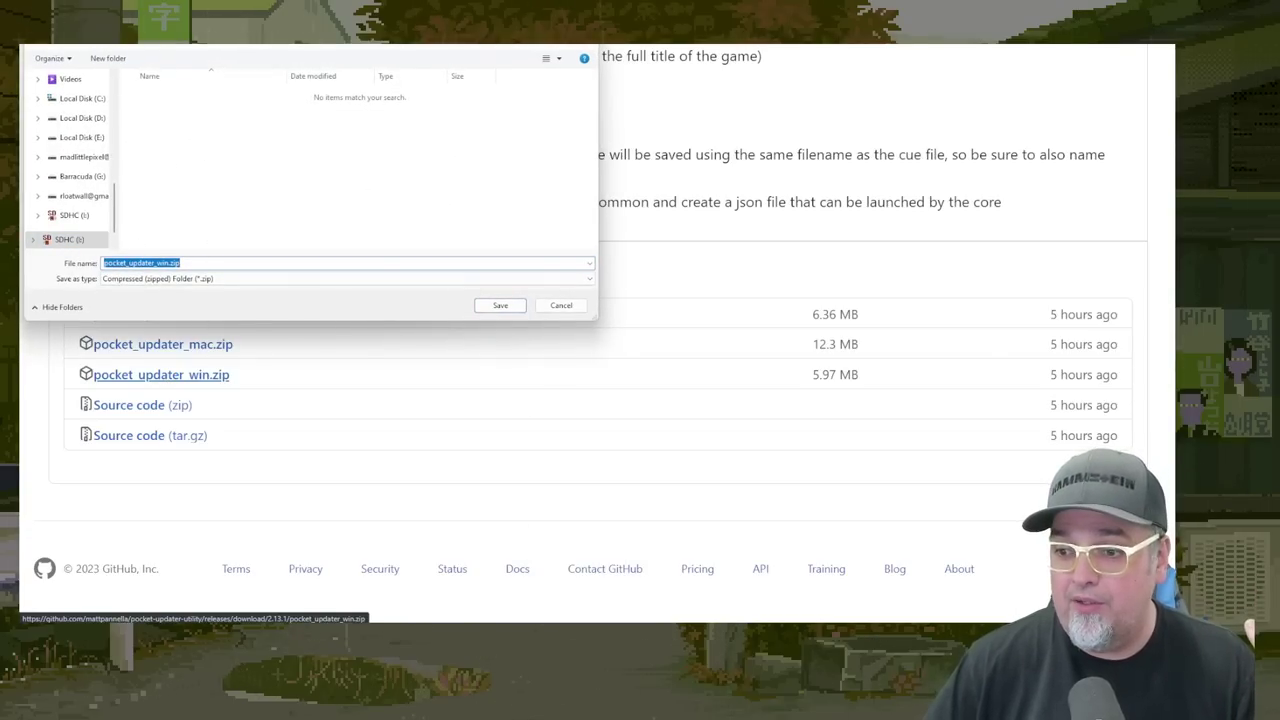
pyautogui.hotkey('alt', 'F4')
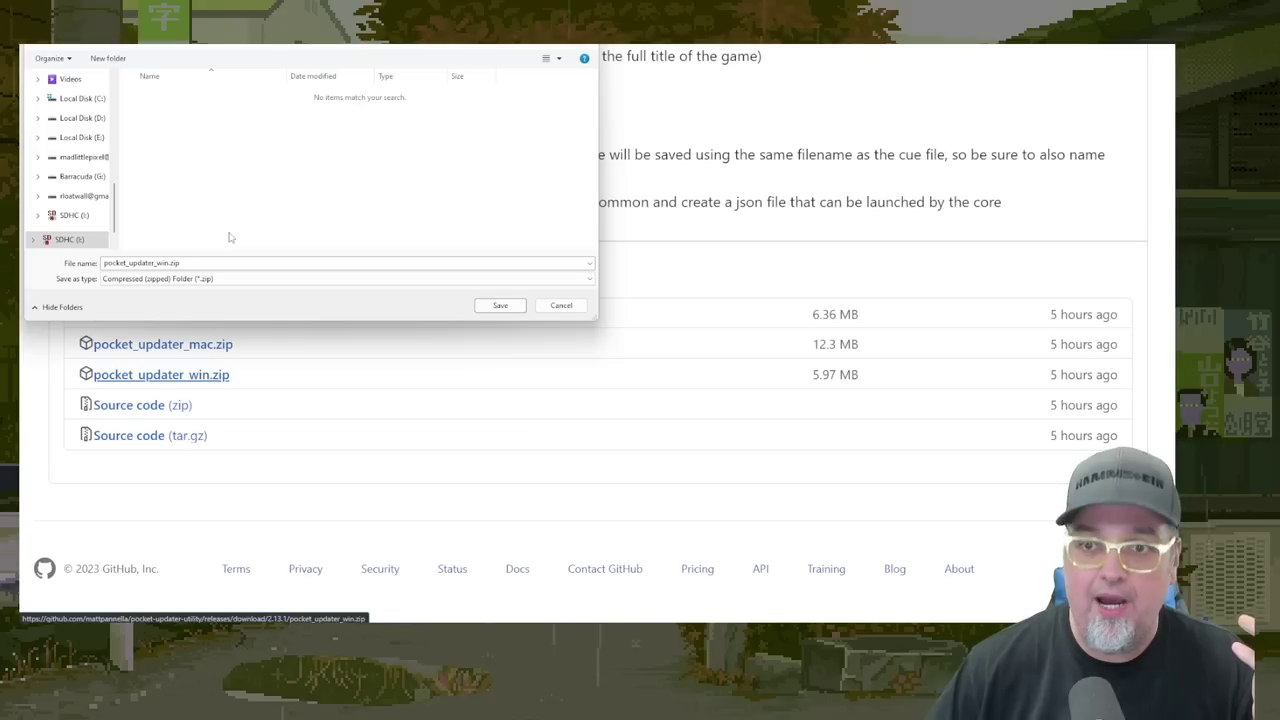
pyautogui.click(493, 306)
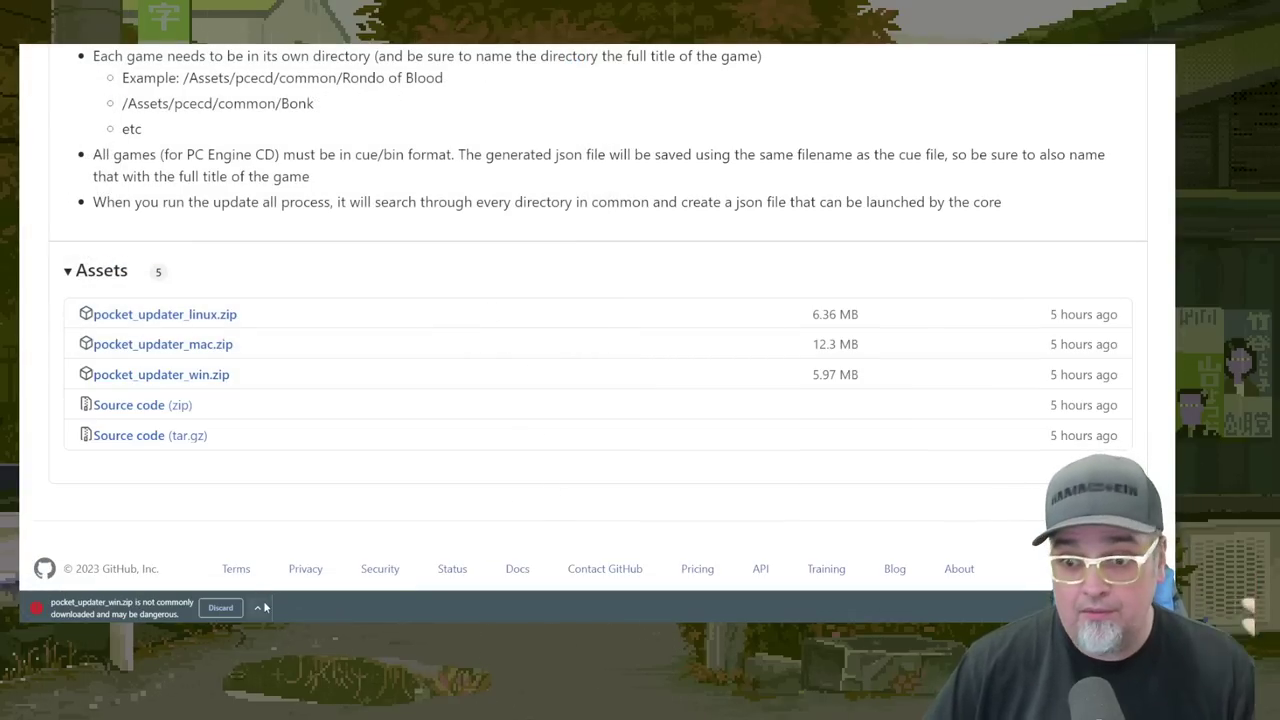
pyautogui.click(259, 608)
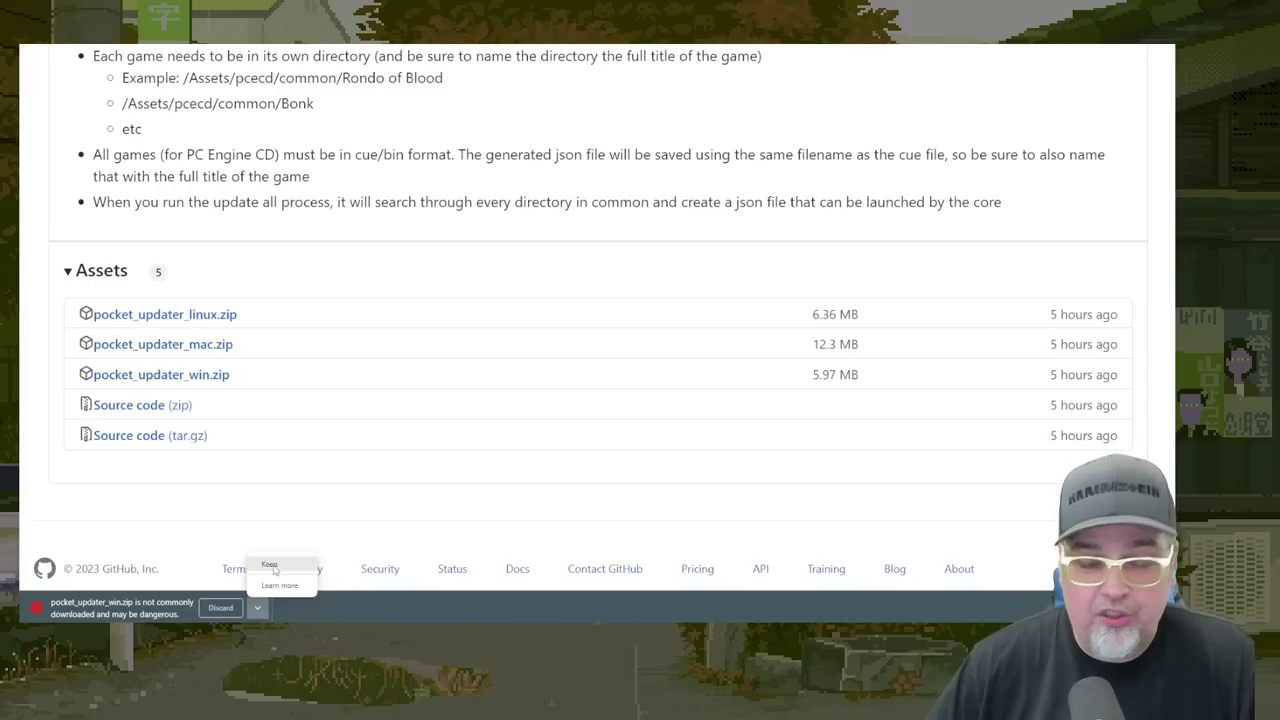
pyautogui.click(272, 565)
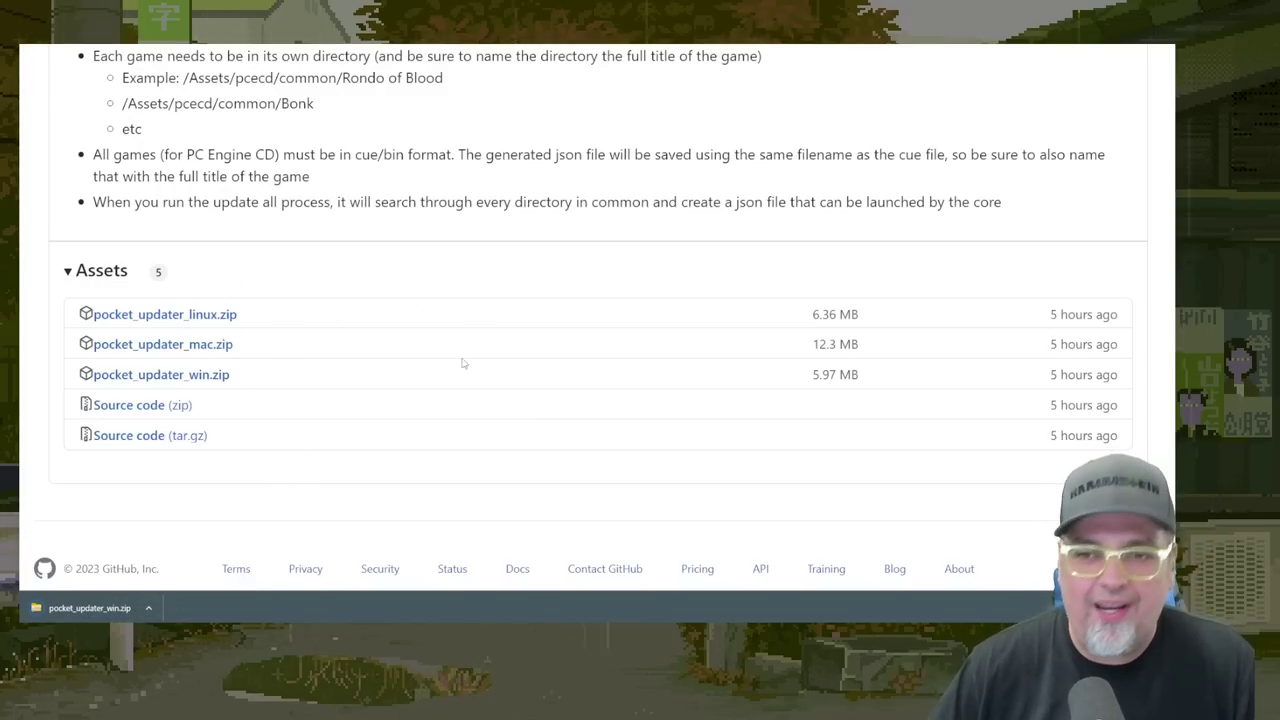
# Extract pocket_updater_win.zip on the SD card with 7-Zip Extract Here, then delete the zip.
pyautogui.click(585, 570)
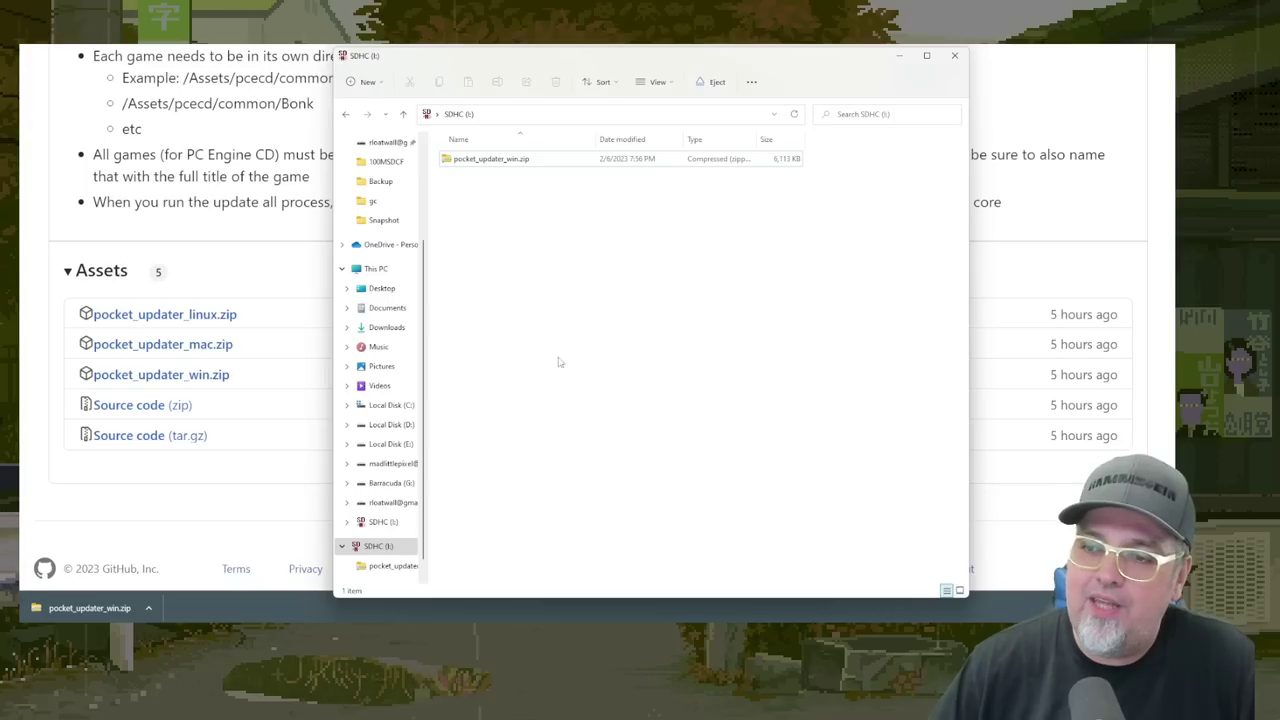
pyautogui.rightClick(490, 159)
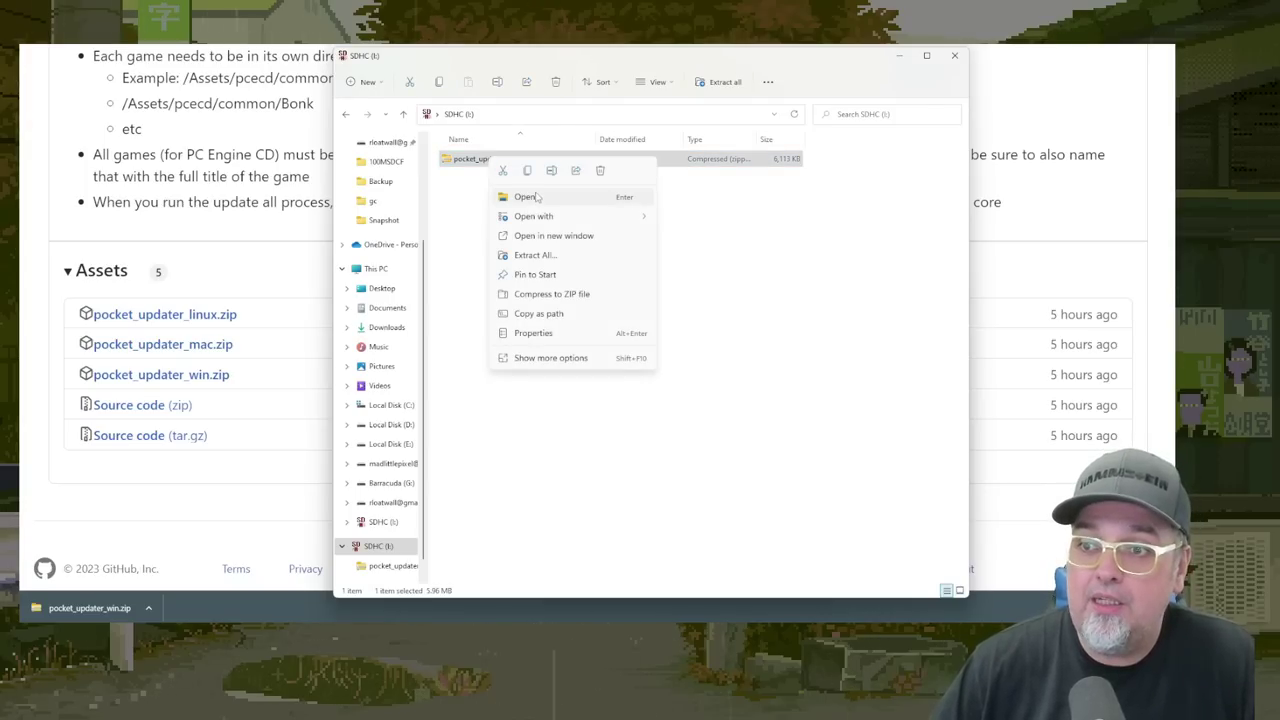
pyautogui.click(568, 357)
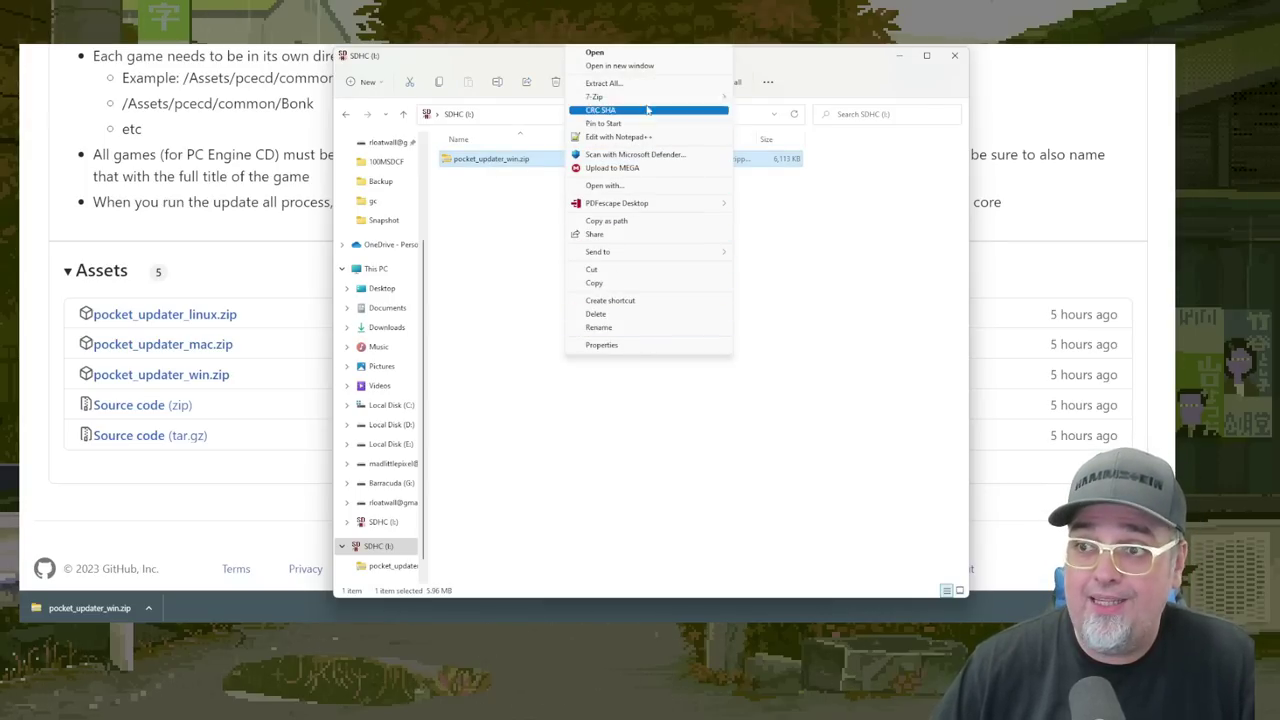
pyautogui.moveTo(655, 97)
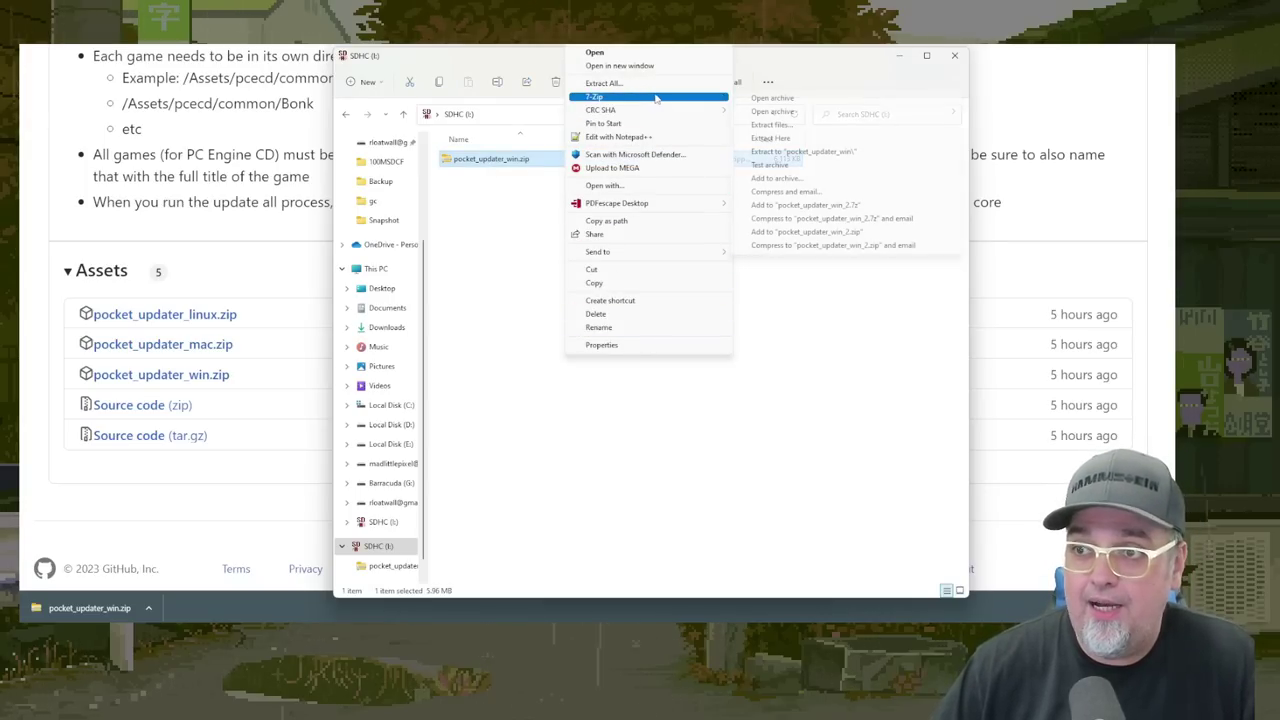
pyautogui.click(779, 140)
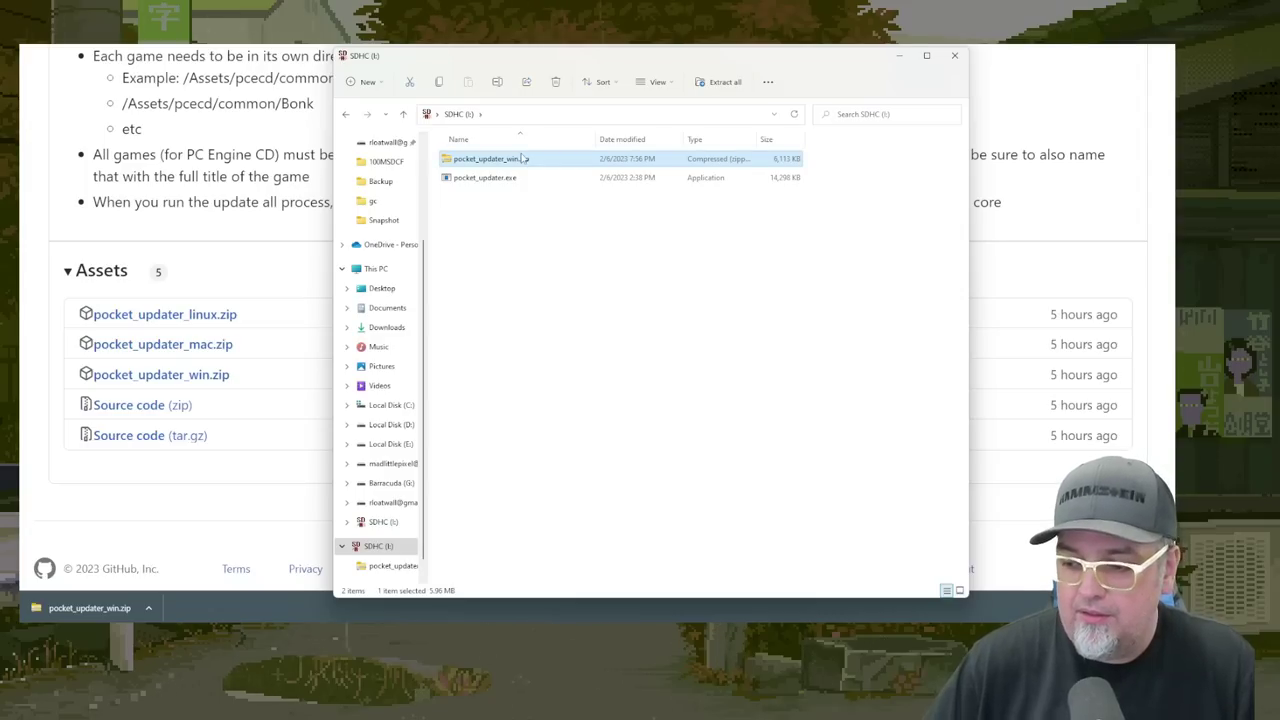
pyautogui.press('Delete')
pyautogui.press('Return')
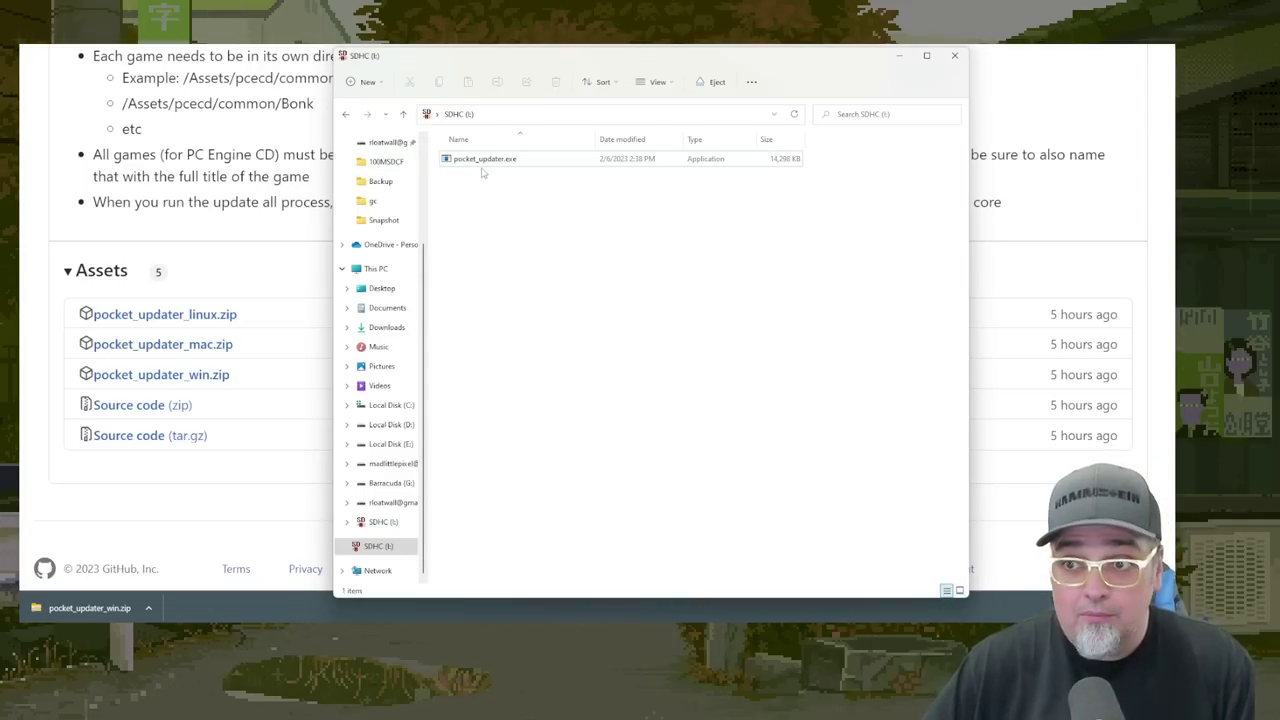
pyautogui.hotkey('alt', 'F4')
pyautogui.scroll(1, 445, 362)
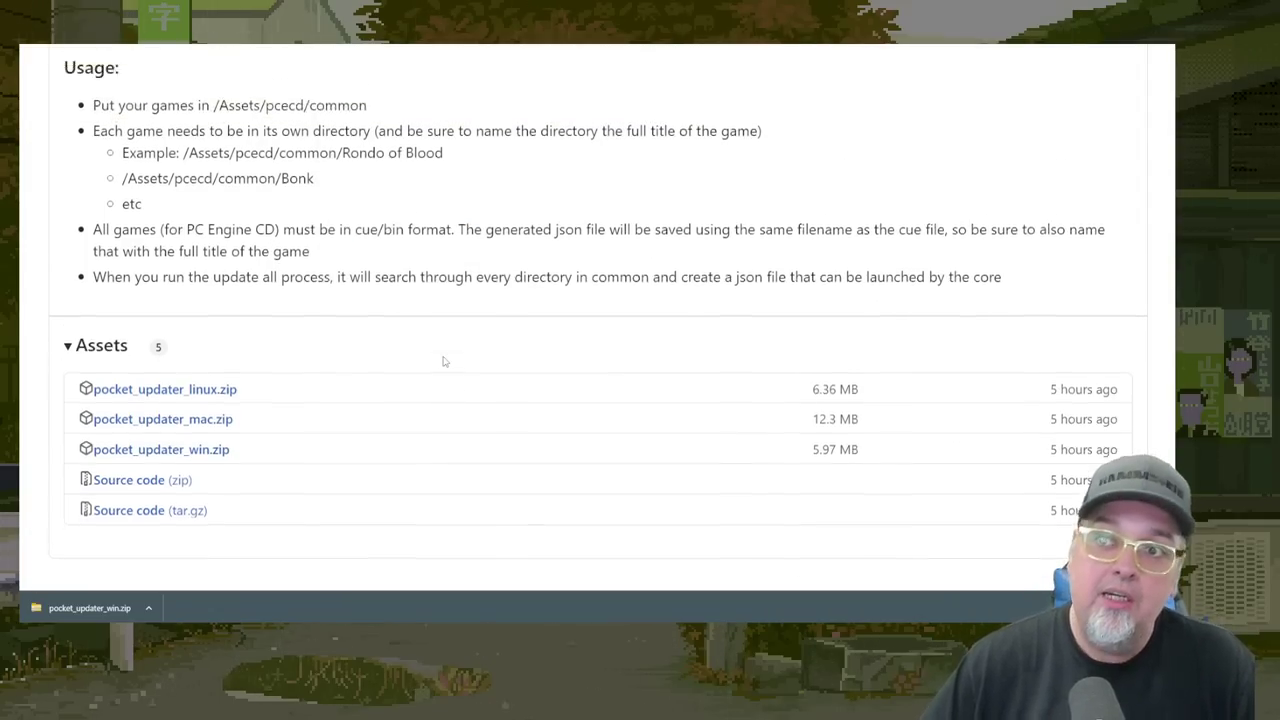
pyautogui.scroll(2, 445, 362)
pyautogui.scroll(2, 343, 368)
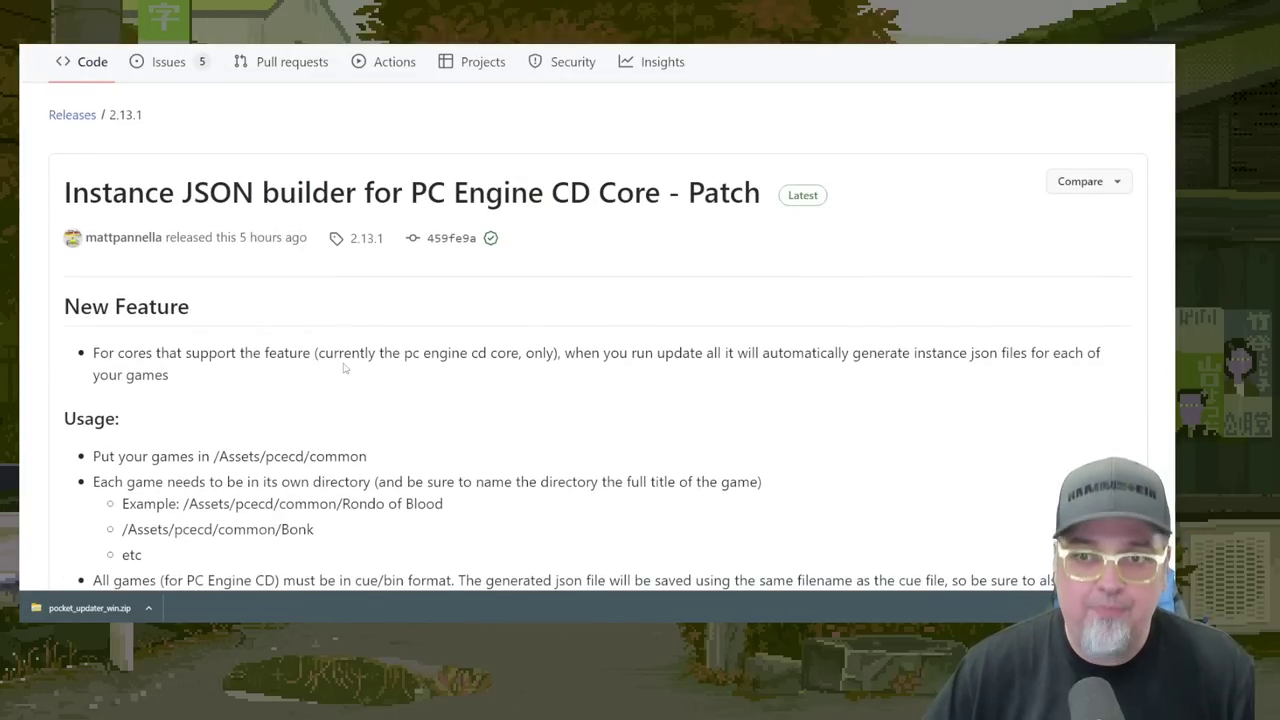
pyautogui.scroll(-1, 348, 382)
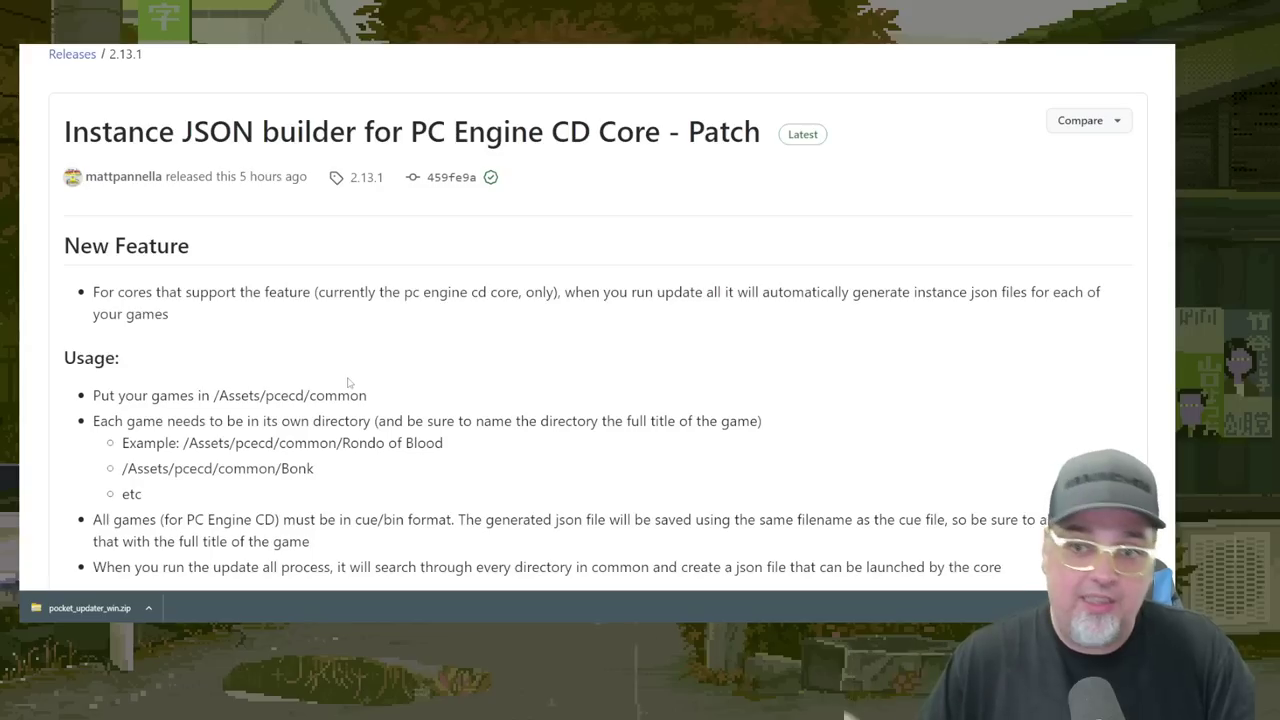
pyautogui.scroll(-1, 355, 359)
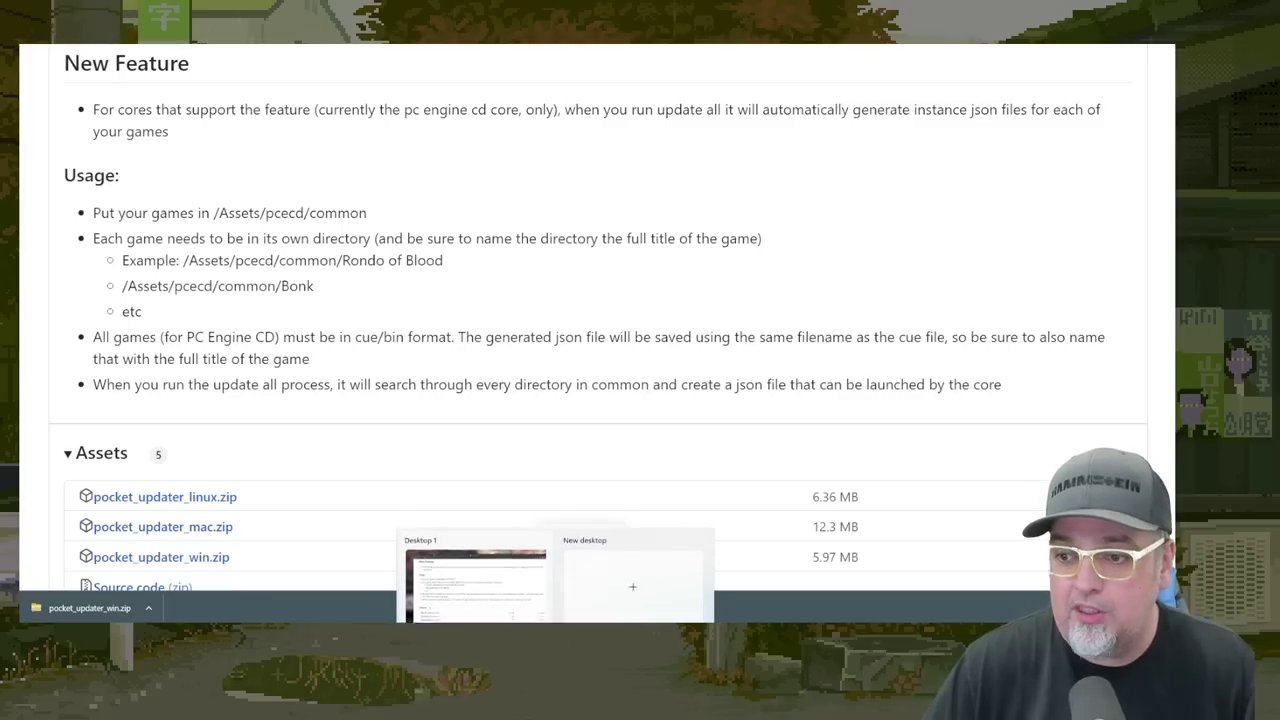
# Launch pocket_updater.exe from the SD card, answer y to installing new cores, and start Update All.
pyautogui.click(588, 618)
pyautogui.doubleClick(495, 159)
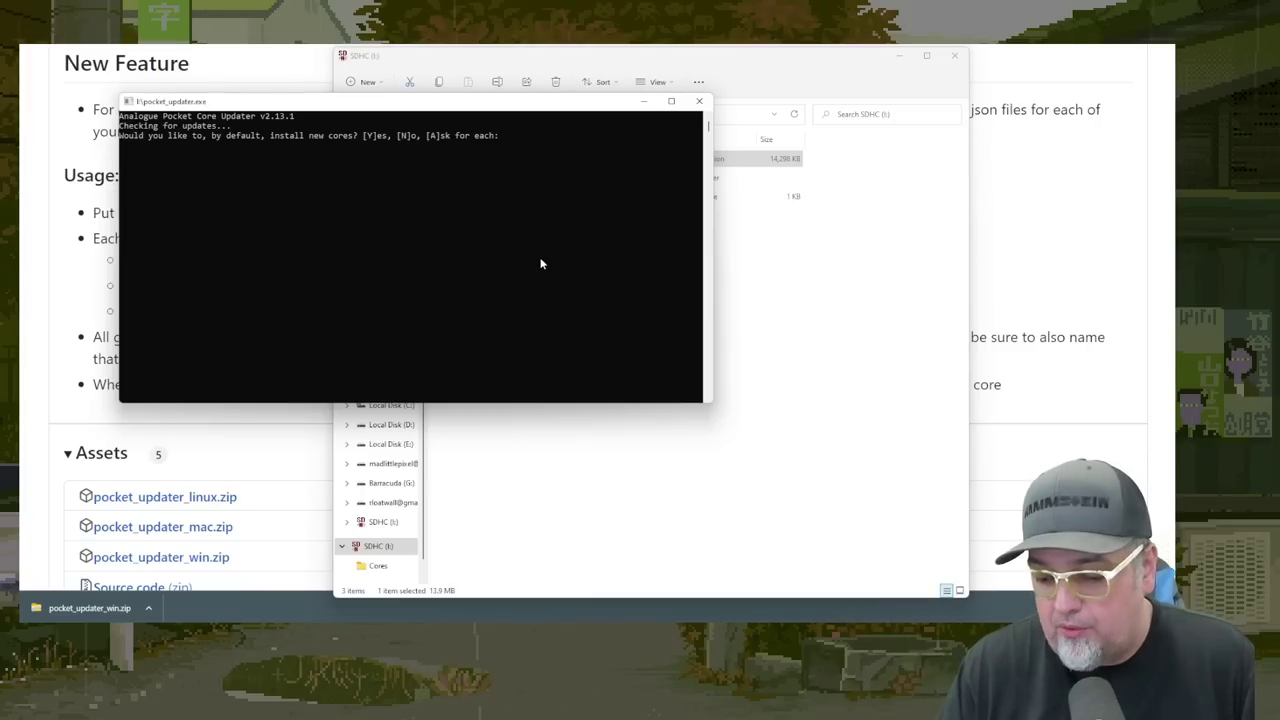
pyautogui.press('y')
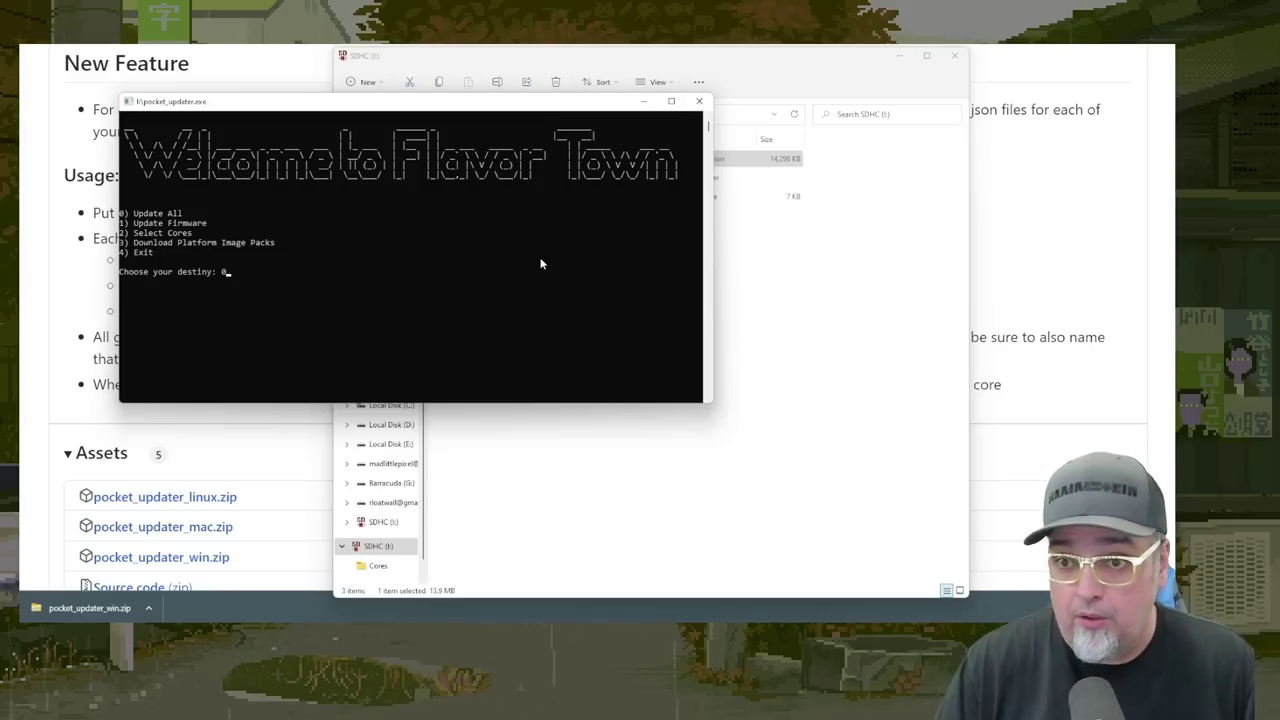
pyautogui.press('Return')
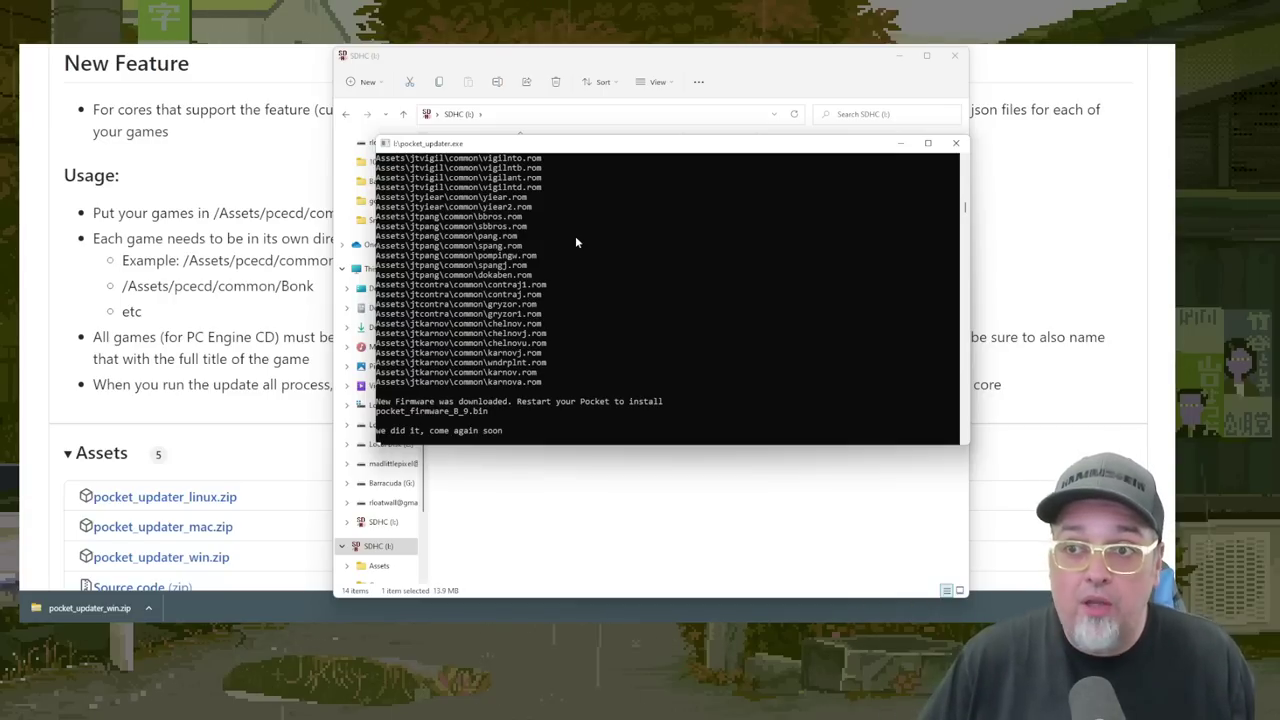
# Close the Pocket Updater console once the update has finished.
pyautogui.press('Return')
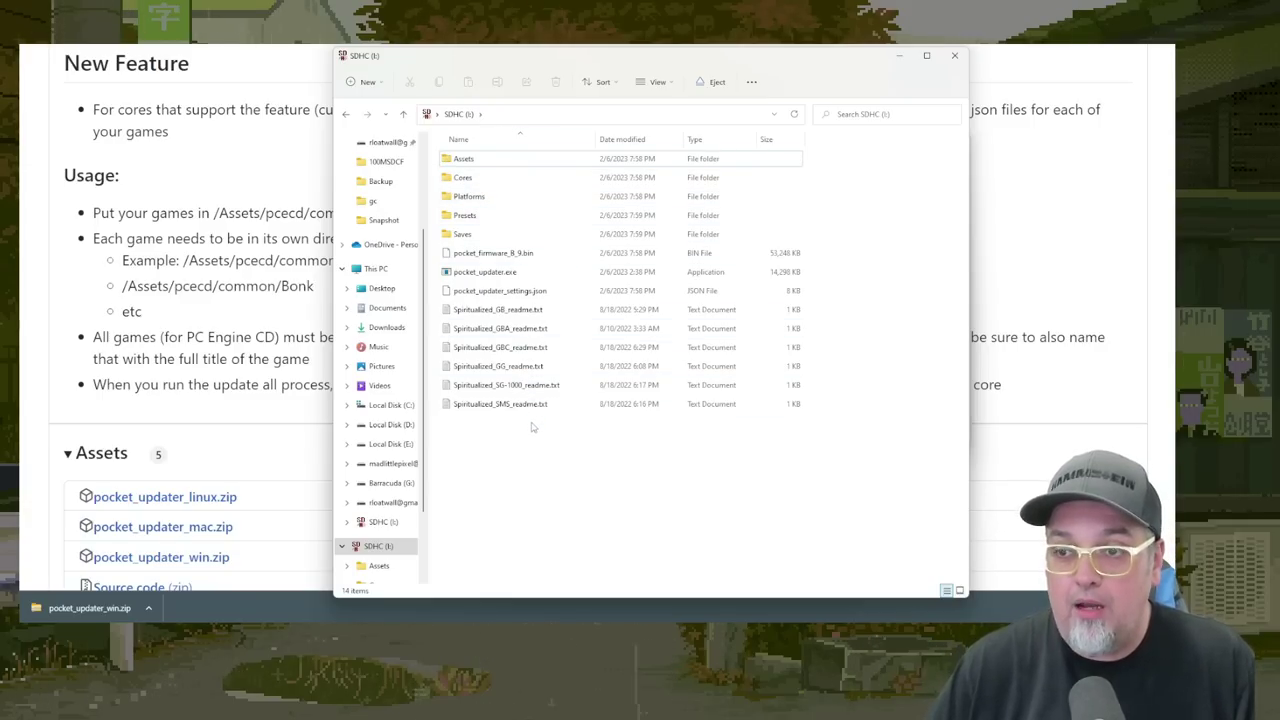
# Look through the installed cores in the Cores folder, then return to the card's top level.
pyautogui.doubleClick(505, 178)
pyautogui.scroll(-3, 510, 390)
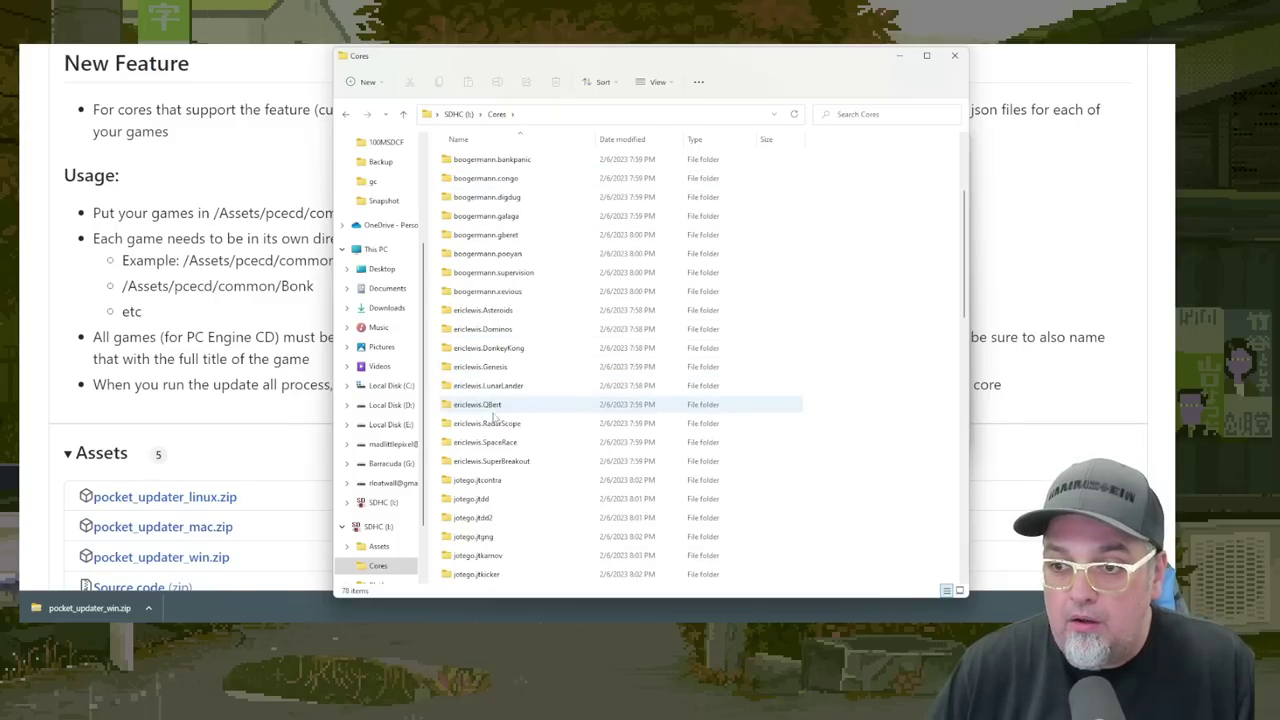
pyautogui.scroll(3, 500, 415)
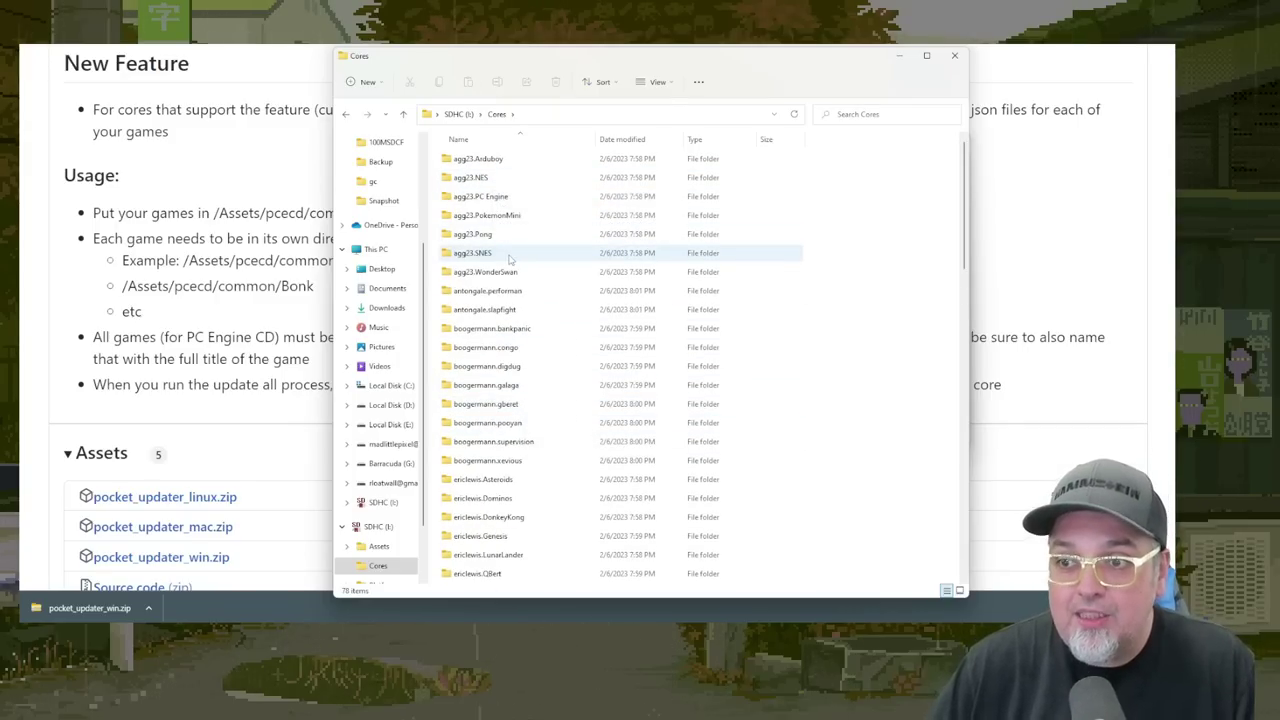
pyautogui.scroll(-12, 525, 470)
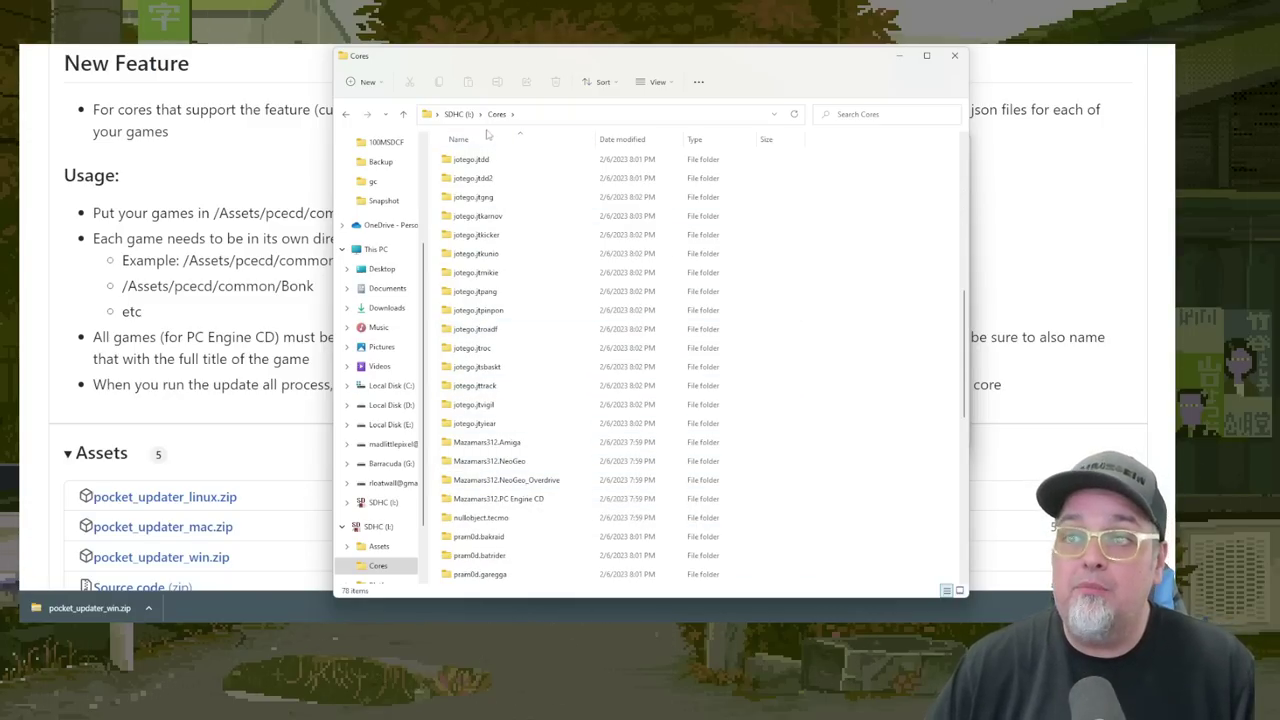
pyautogui.click(458, 114)
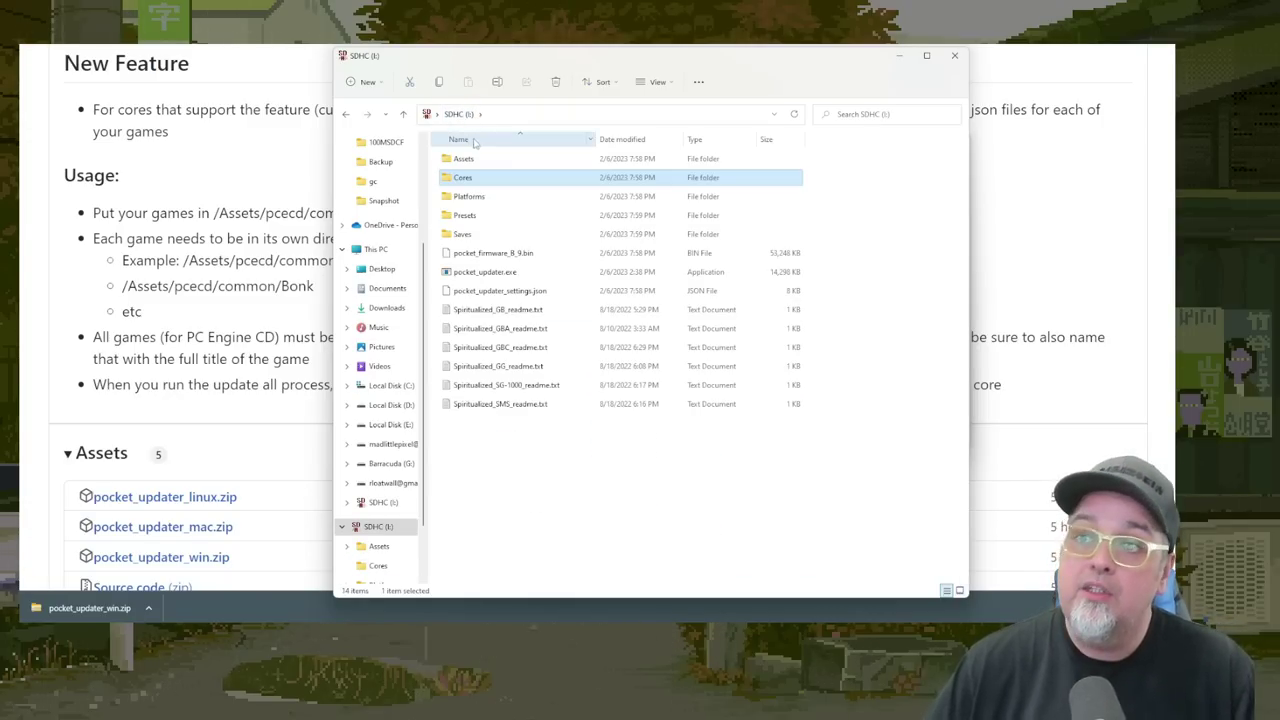
# Open Assets, check that gg/common is empty, then return to Assets and scroll down.
pyautogui.doubleClick(486, 160)
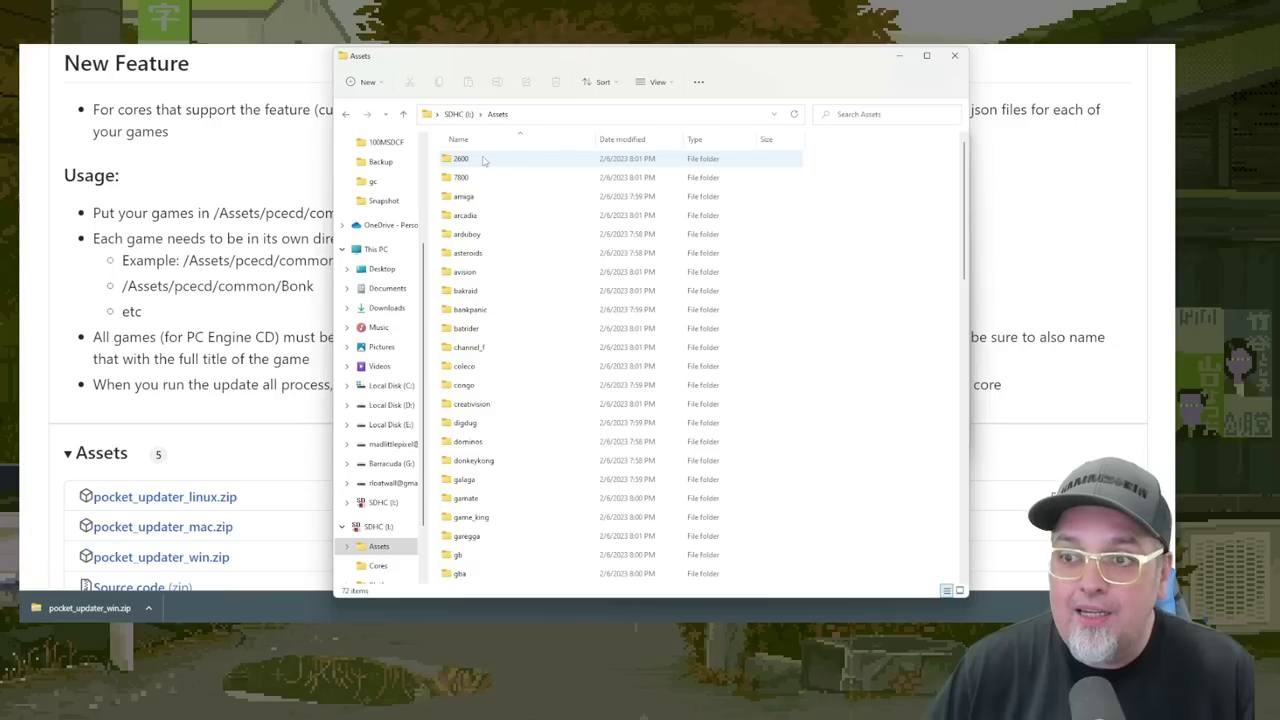
pyautogui.scroll(3, 497, 456)
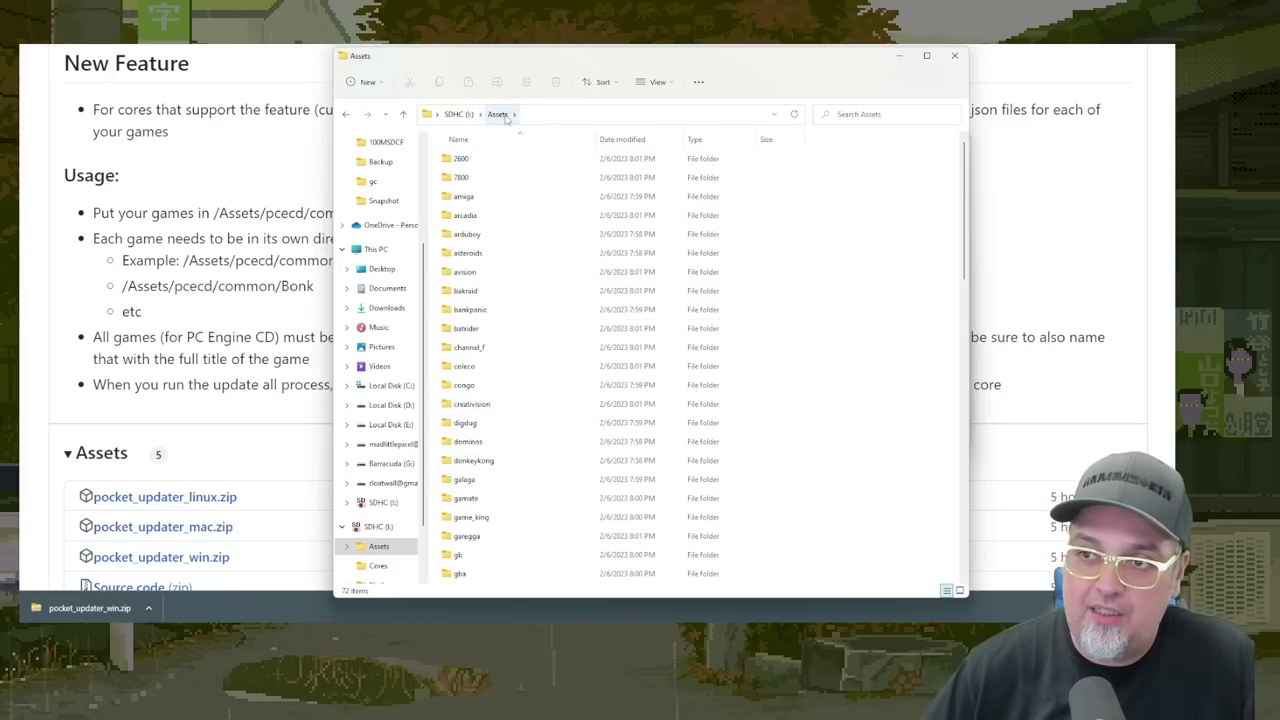
pyautogui.scroll(-6, 490, 290)
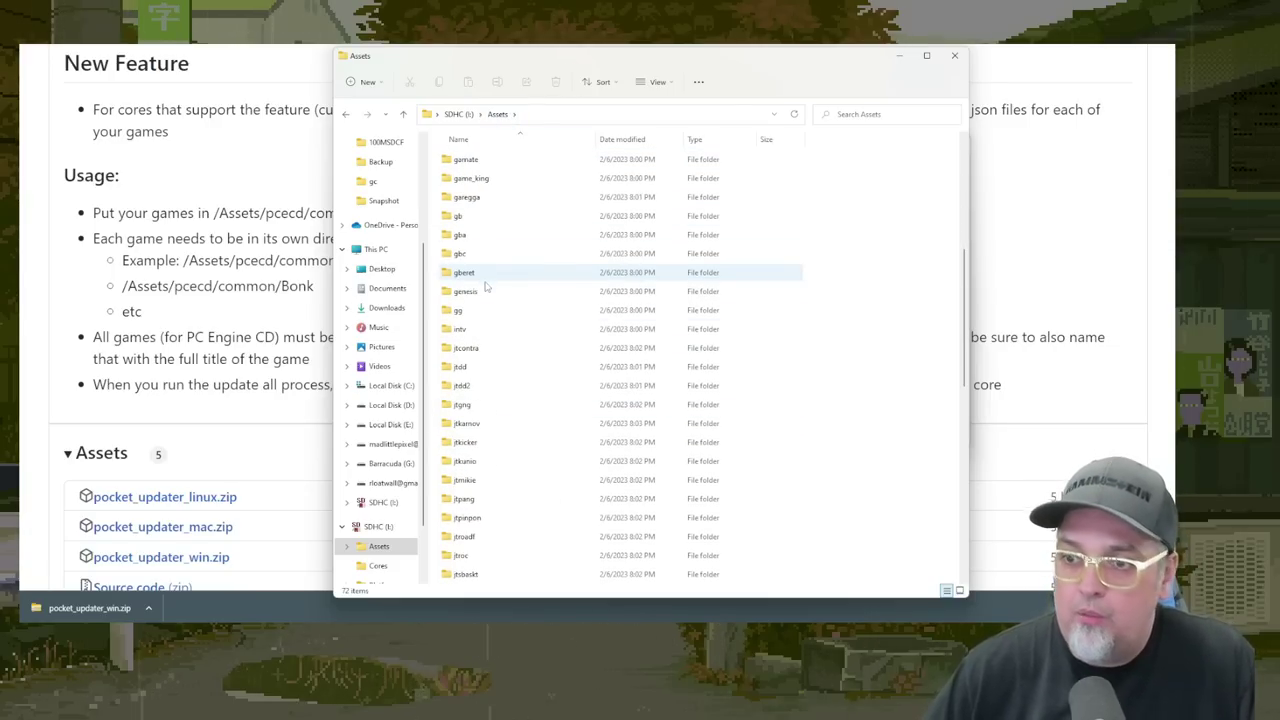
pyautogui.doubleClick(499, 314)
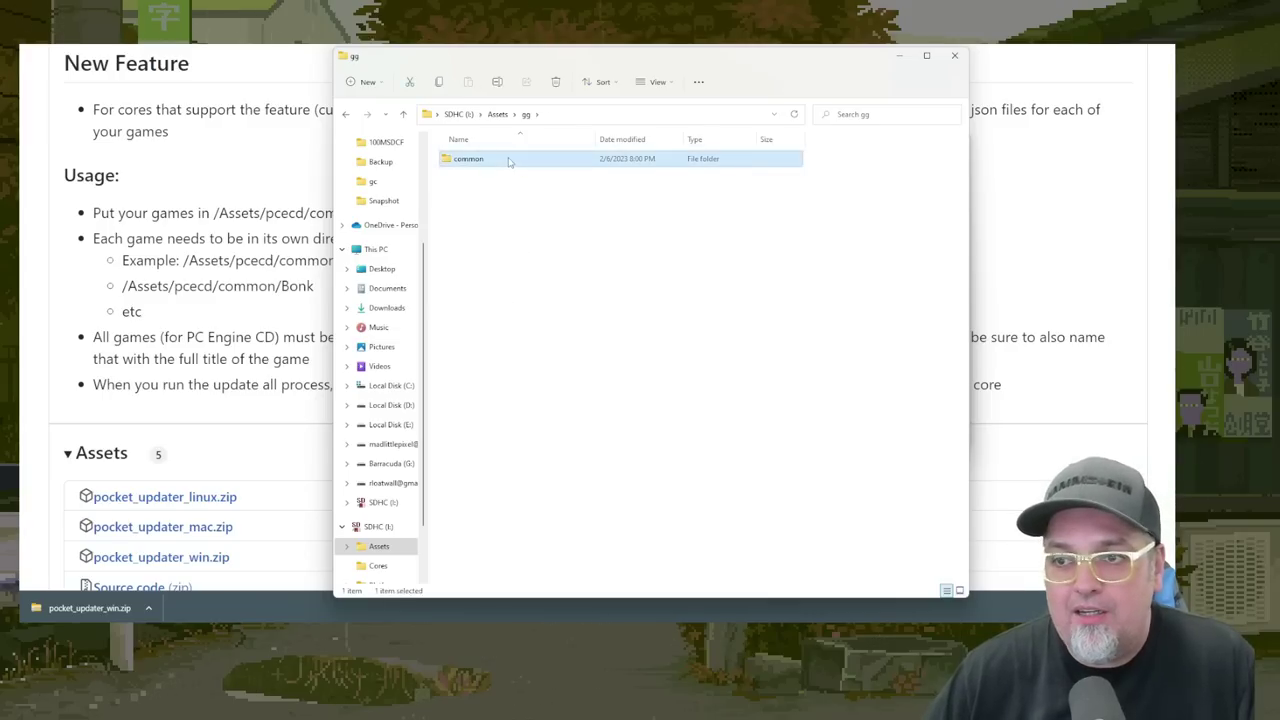
pyautogui.doubleClick(508, 160)
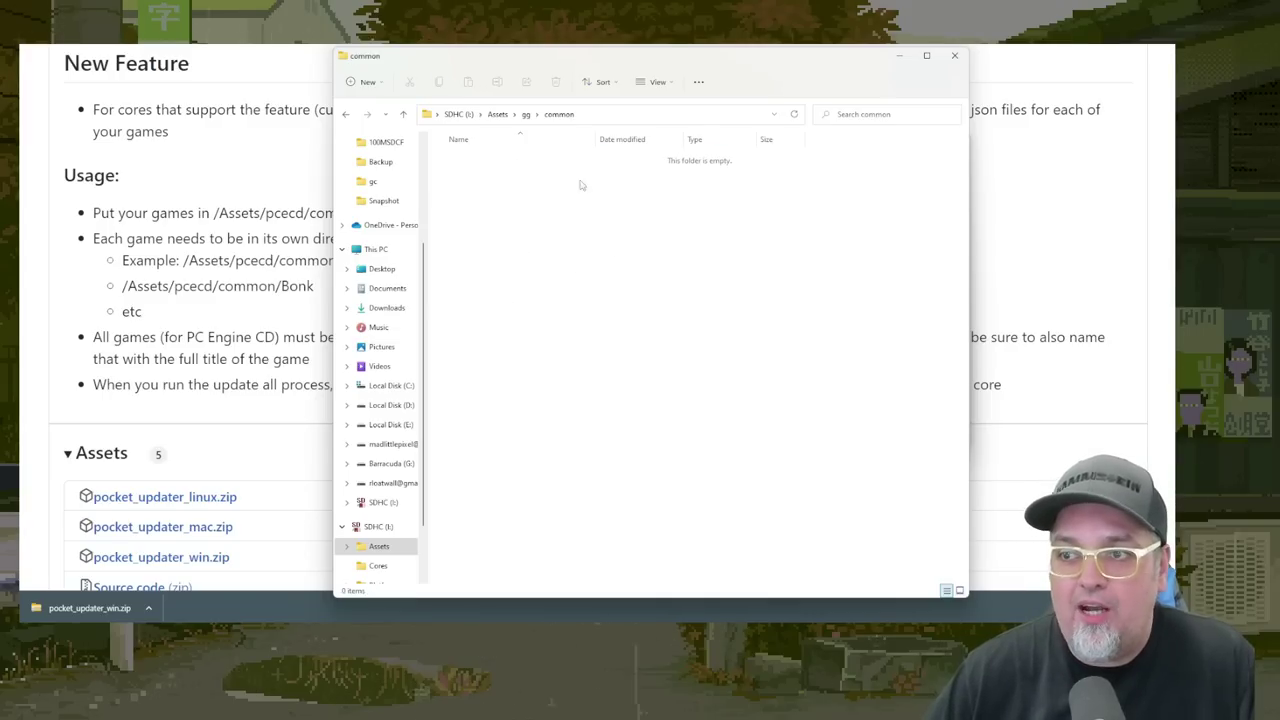
pyautogui.click(497, 115)
pyautogui.scroll(-8, 531, 300)
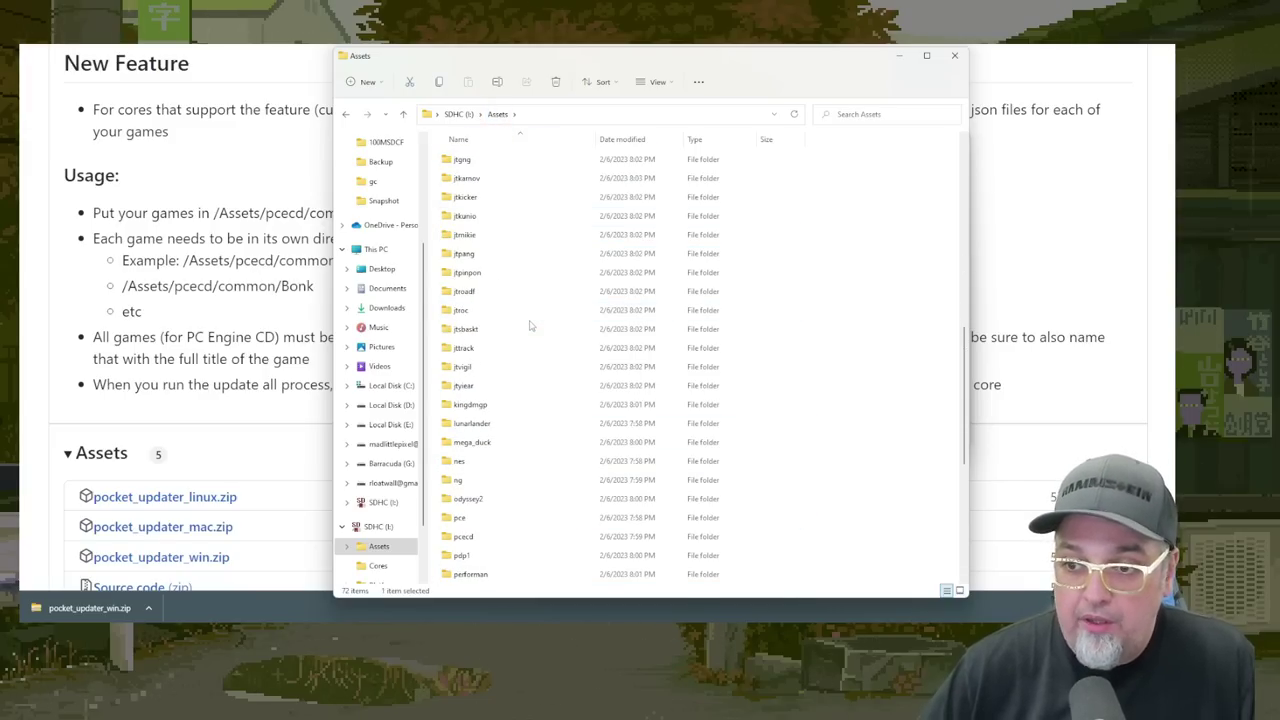
pyautogui.scroll(-6, 531, 325)
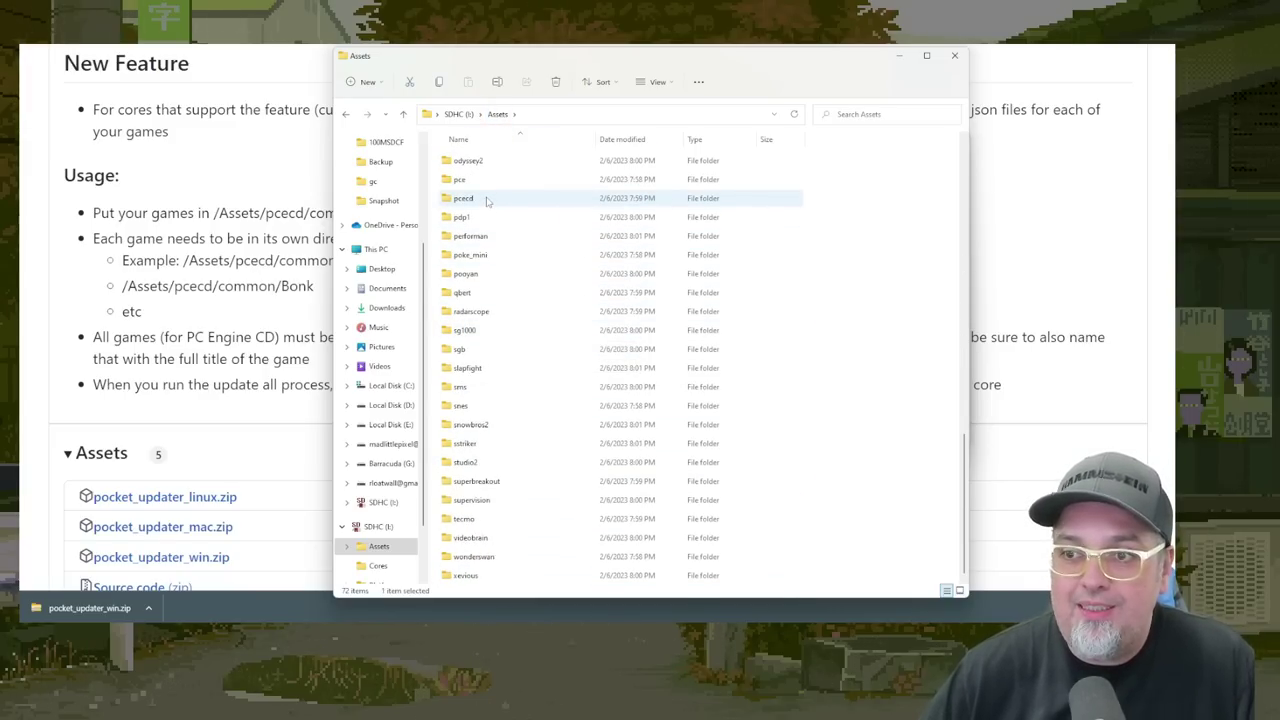
# Browse pcecd and its Mazamars312.PC Engine CD core folder.
pyautogui.doubleClick(463, 198)
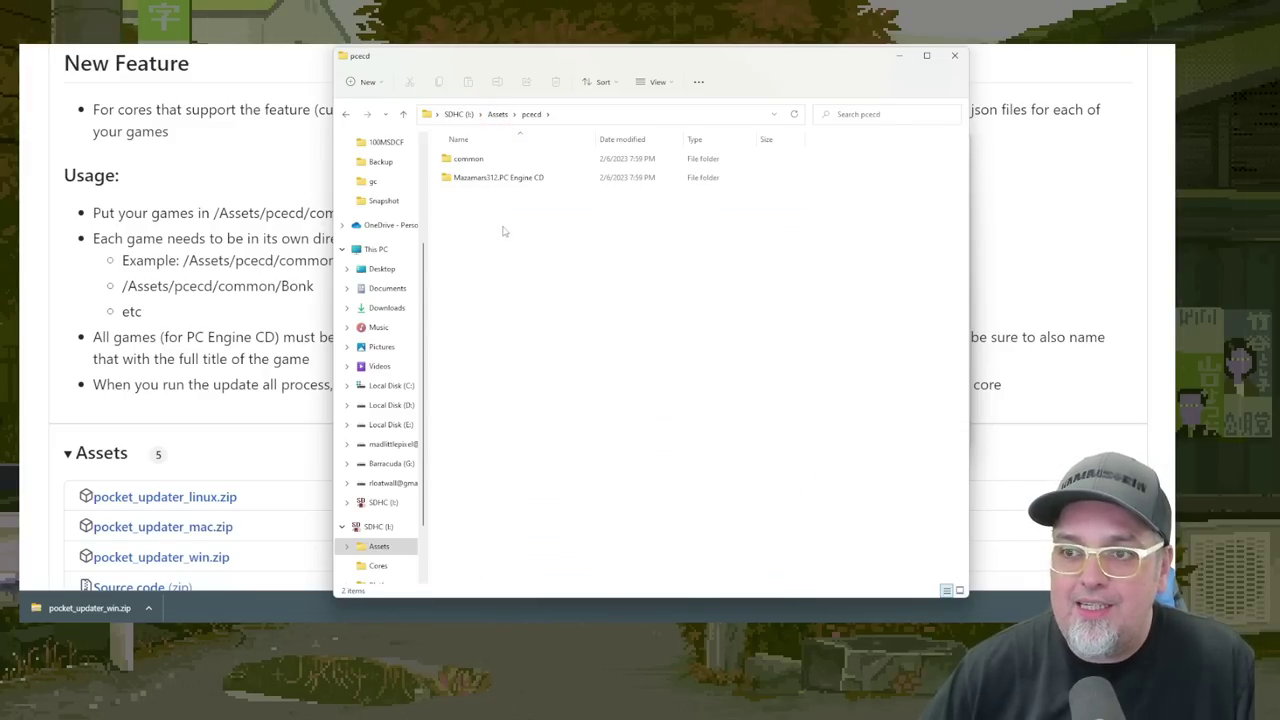
pyautogui.doubleClick(507, 179)
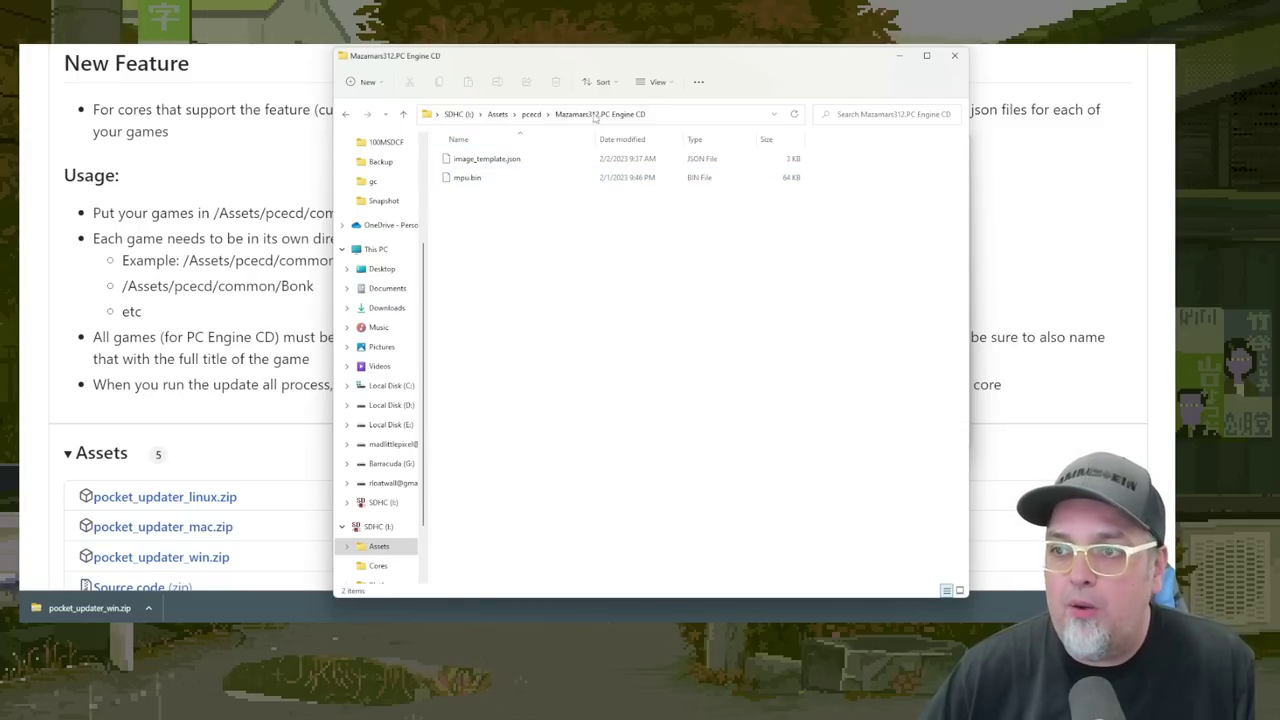
pyautogui.click(531, 115)
# Open pcecd/common and widen the Name column to reveal the full BIOS filename.
pyautogui.doubleClick(486, 159)
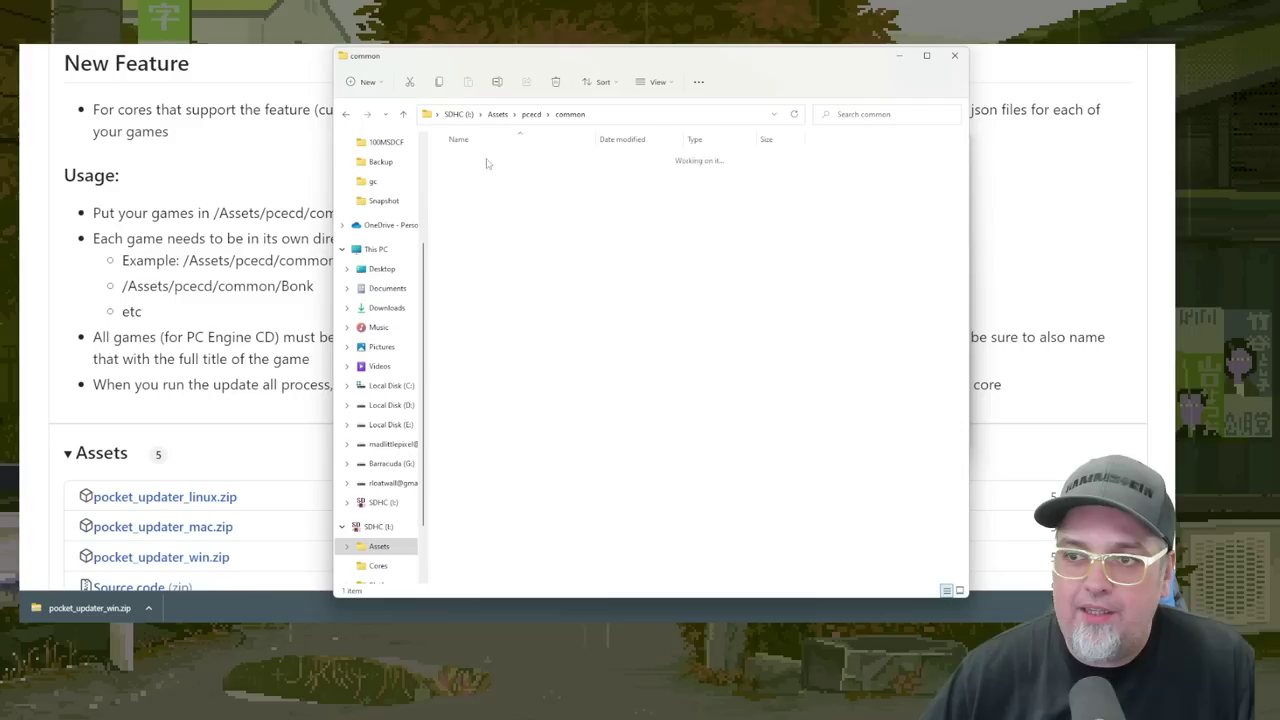
pyautogui.moveTo(596, 139); pyautogui.dragTo(689, 140)
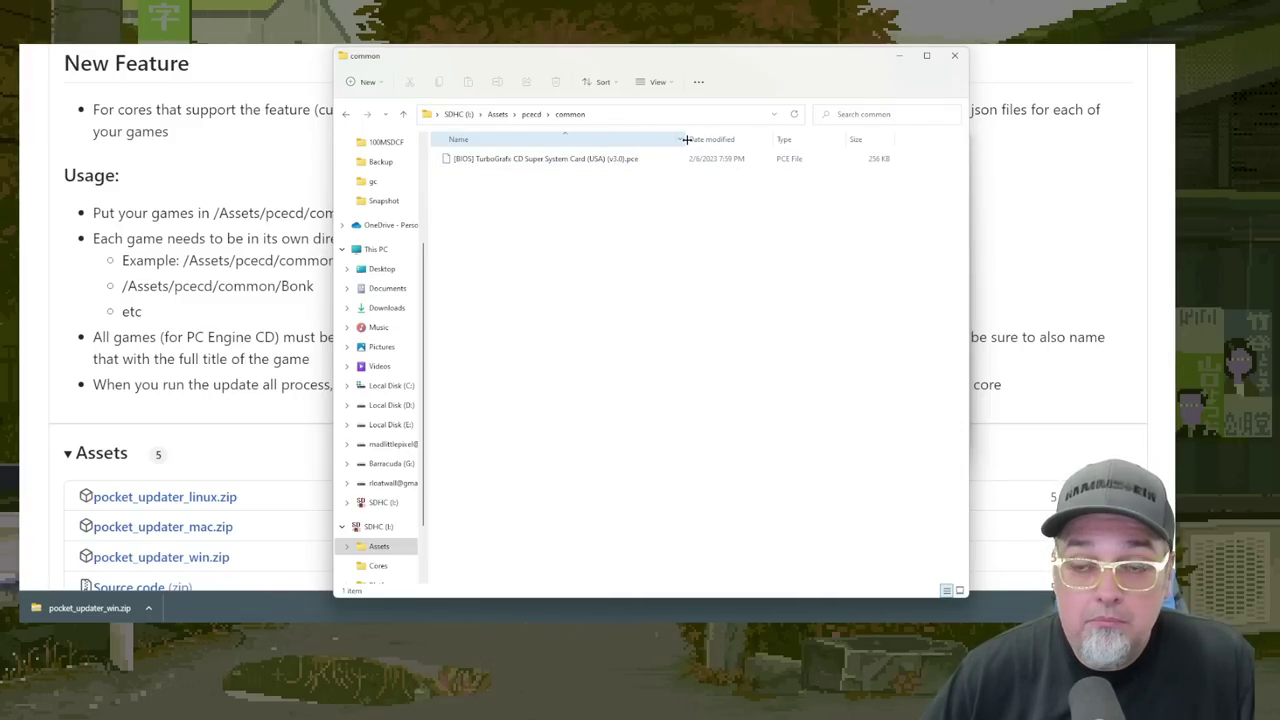
pyautogui.moveTo(687, 140); pyautogui.dragTo(676, 134)
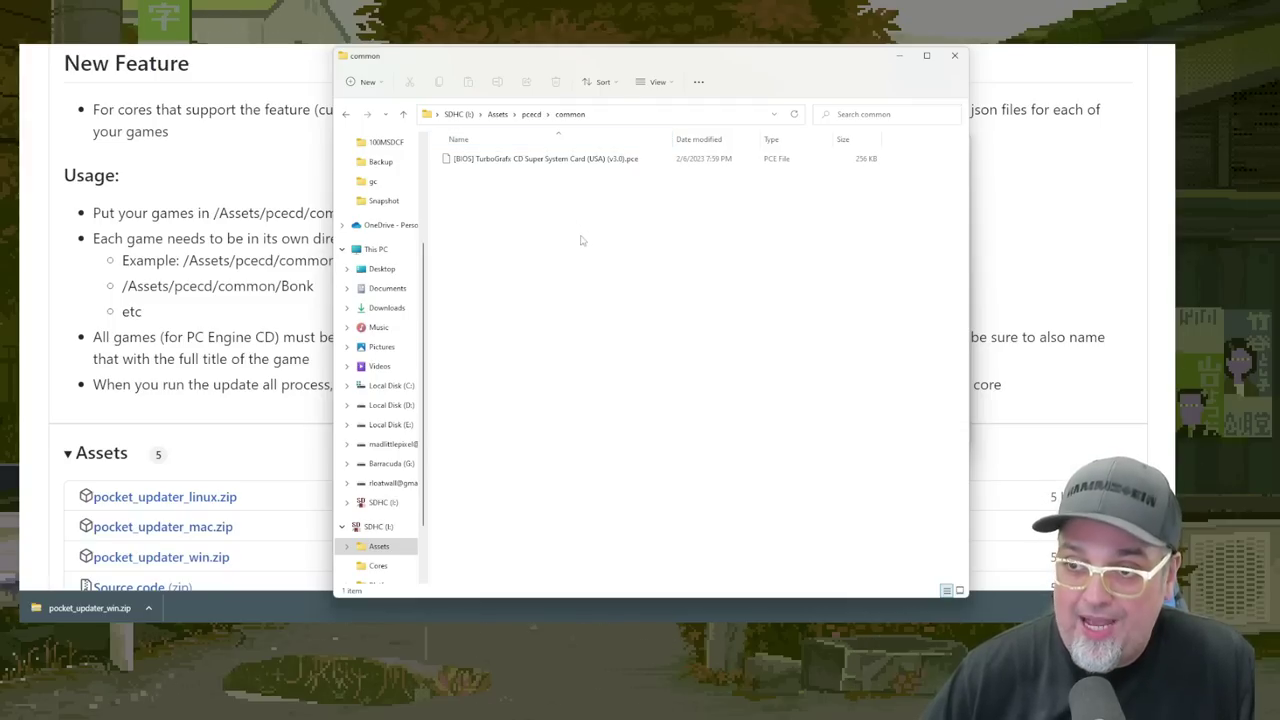
pyautogui.moveTo(490, 190); pyautogui.dragTo(712, 506)
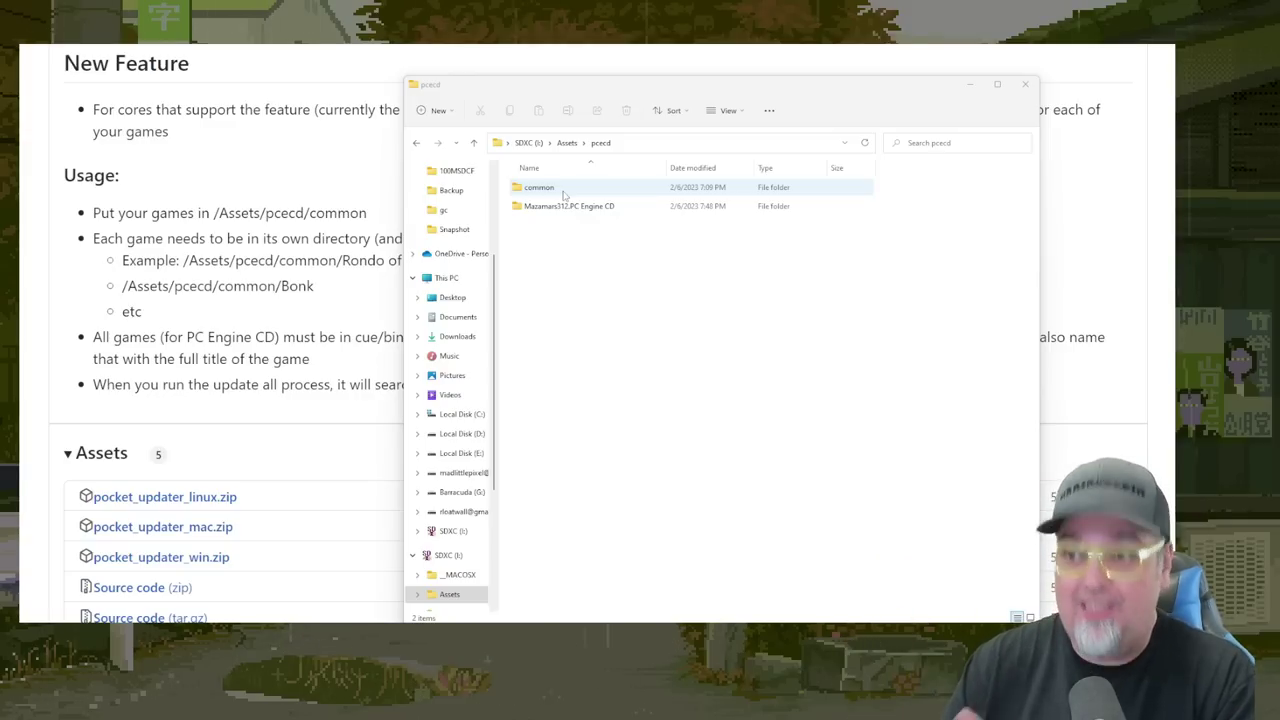
# Open the games folder in pcecd/common and inspect the Asuka 120% Maxima and Dragon Slayer folders.
pyautogui.doubleClick(564, 190)
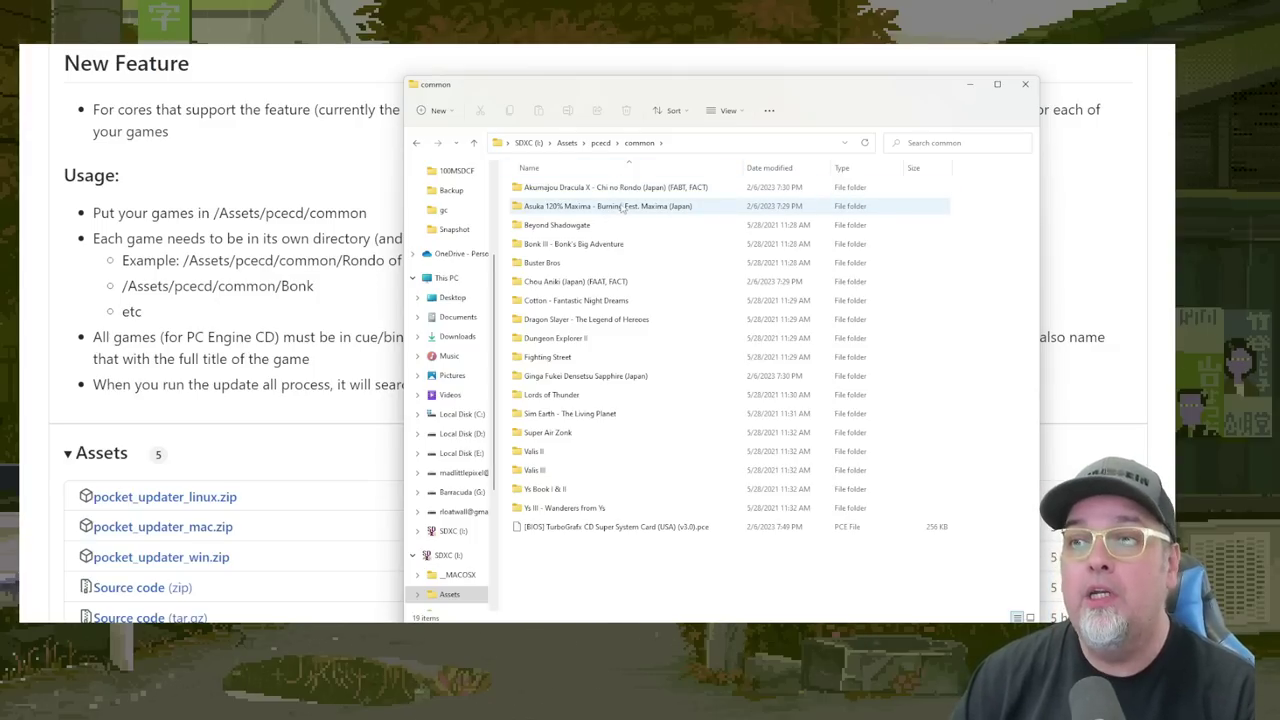
pyautogui.doubleClick(568, 207)
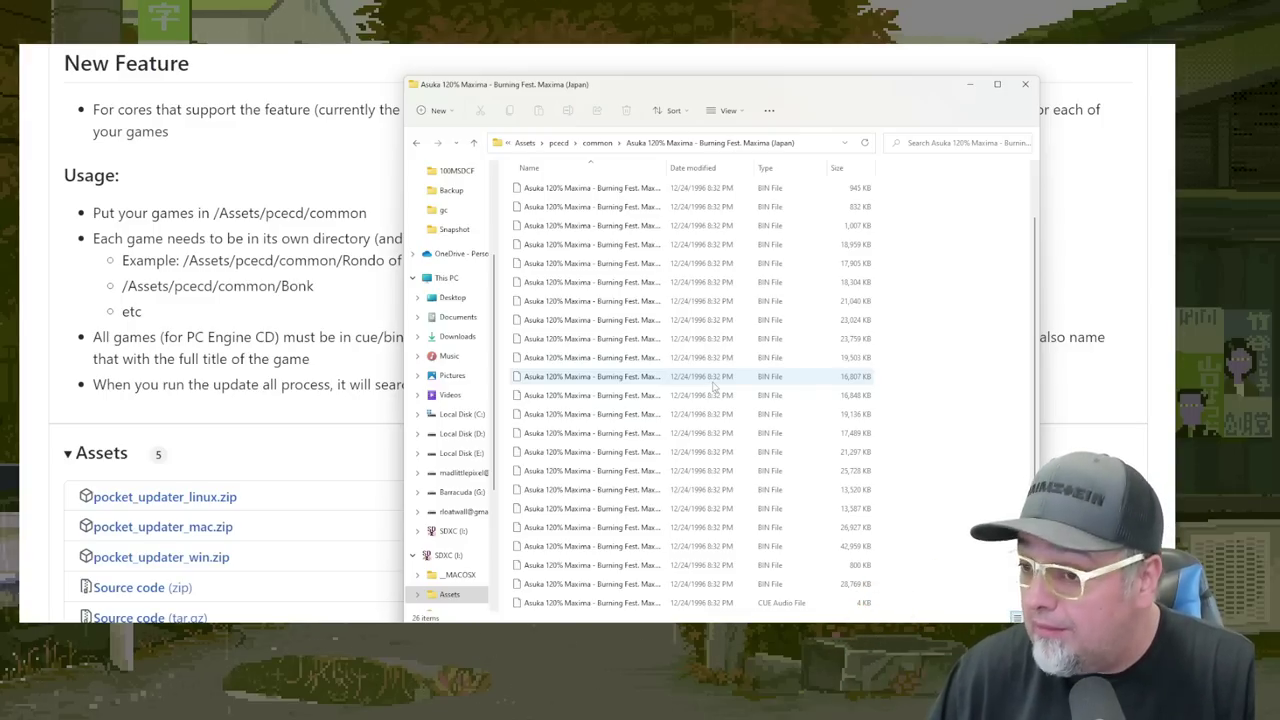
pyautogui.click(598, 144)
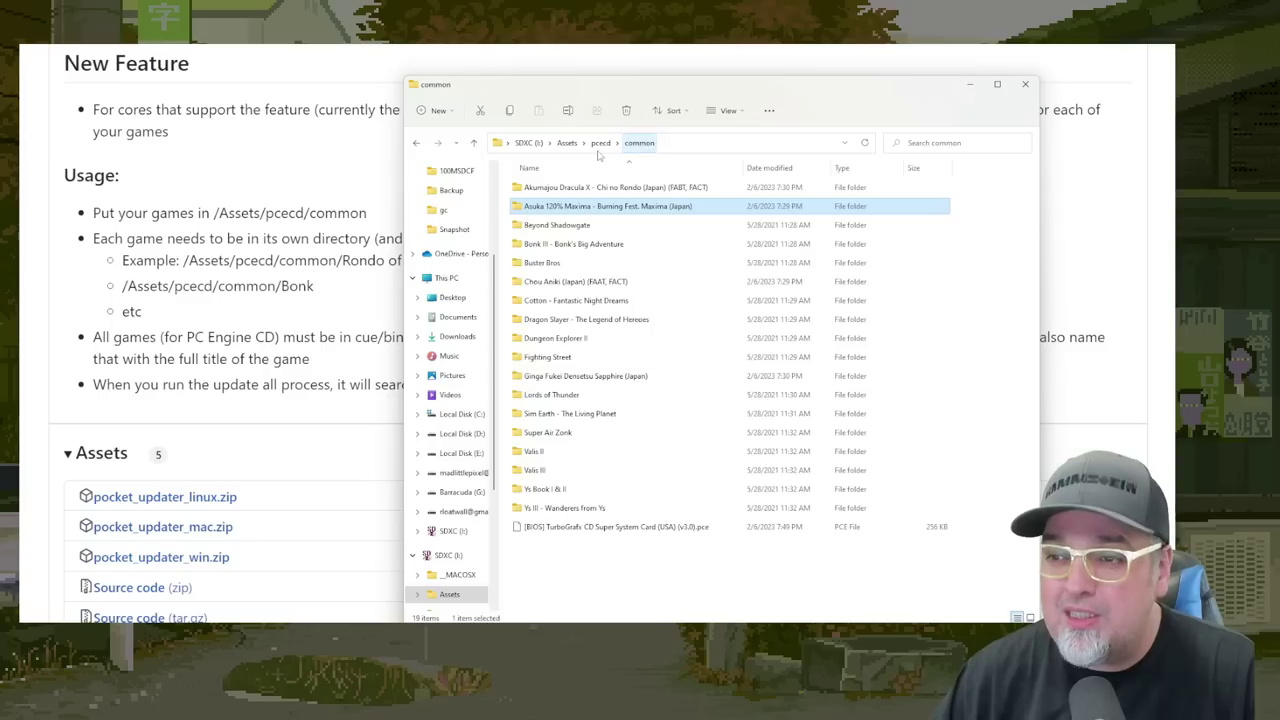
pyautogui.doubleClick(593, 320)
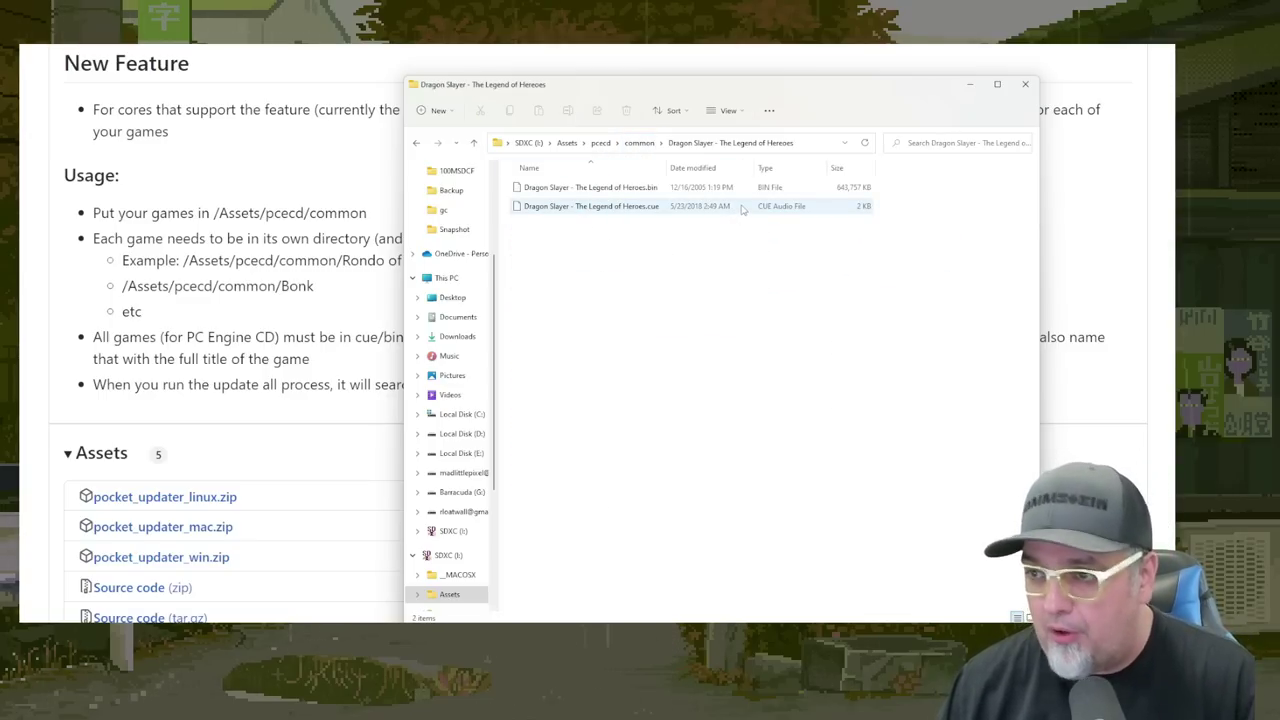
pyautogui.click(640, 144)
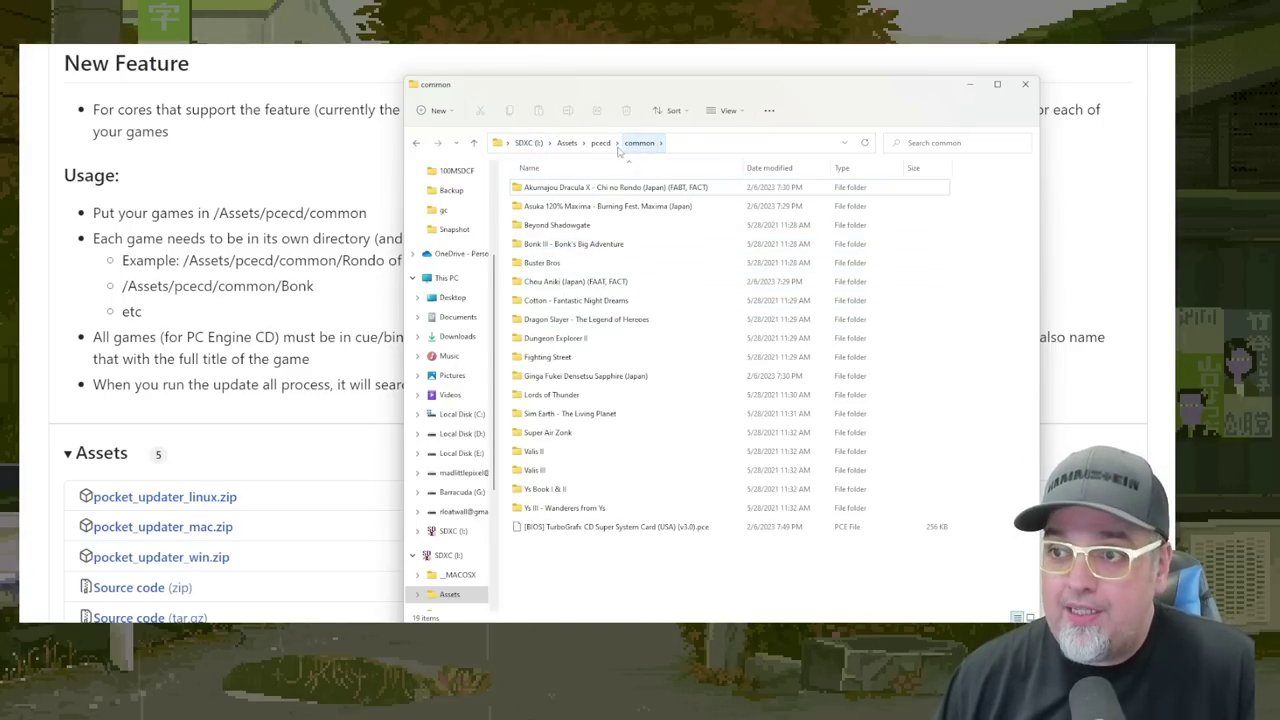
# Go up via the pcecd and SDXC (I:) breadcrumbs and select pocket_updater.exe to run it.
pyautogui.click(600, 144)
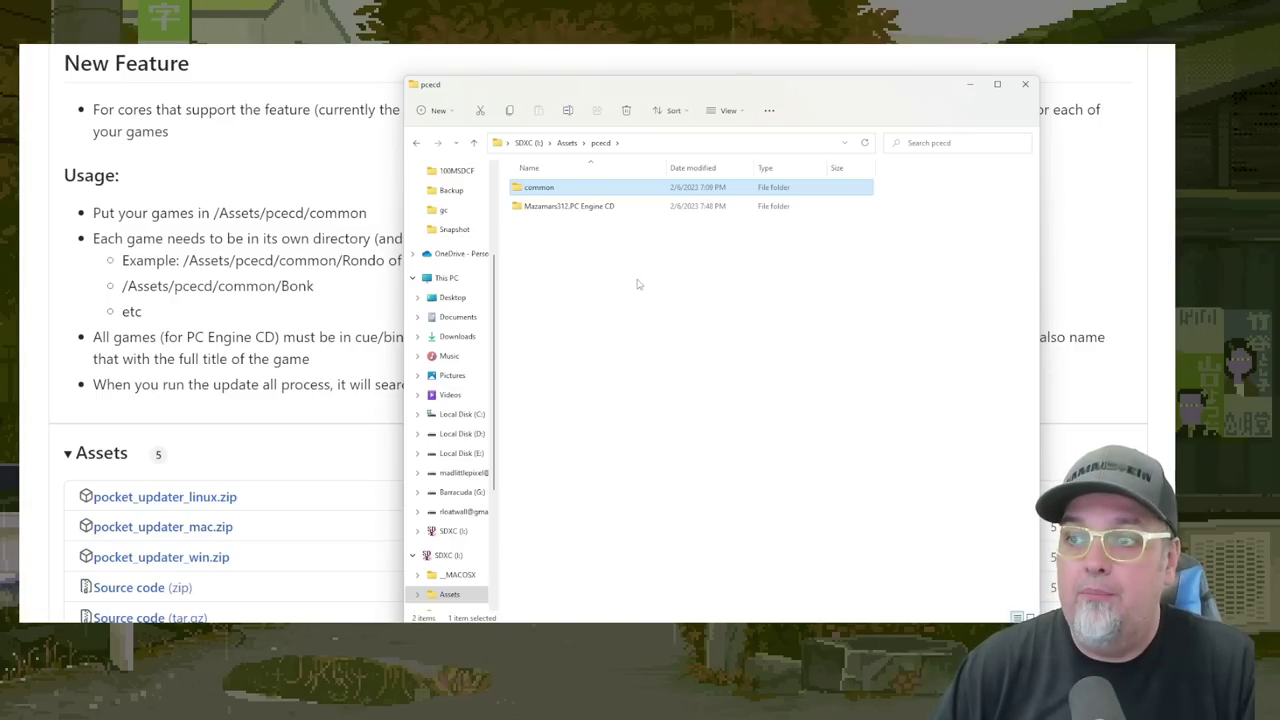
pyautogui.click(530, 143)
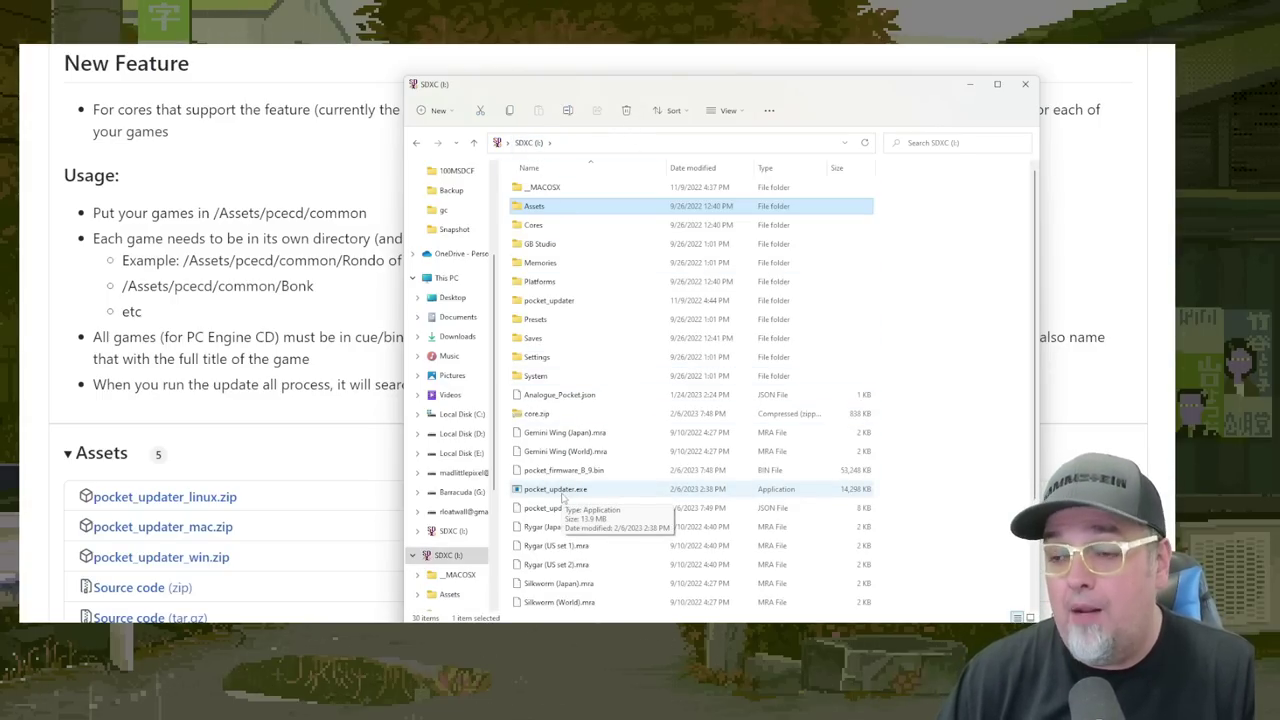
pyautogui.click(563, 492)
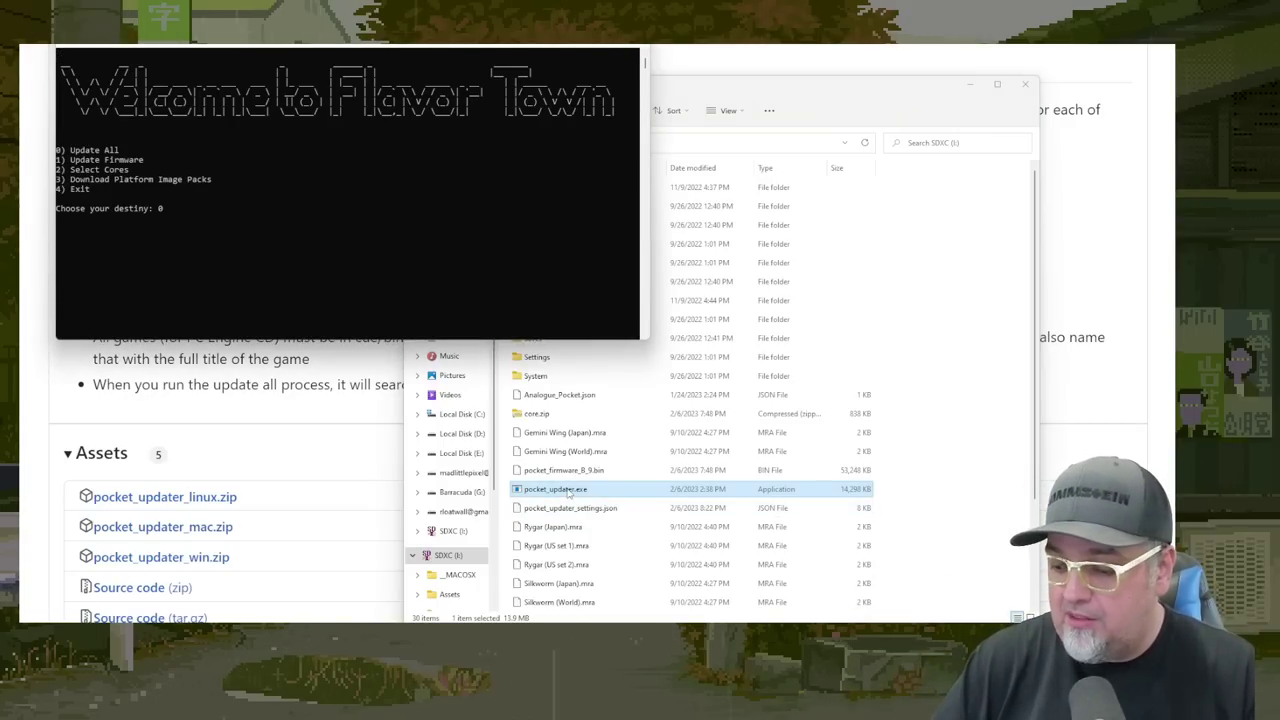
# Enter 0 to run Update All a second time.
pyautogui.write('0')
pyautogui.press('Return')
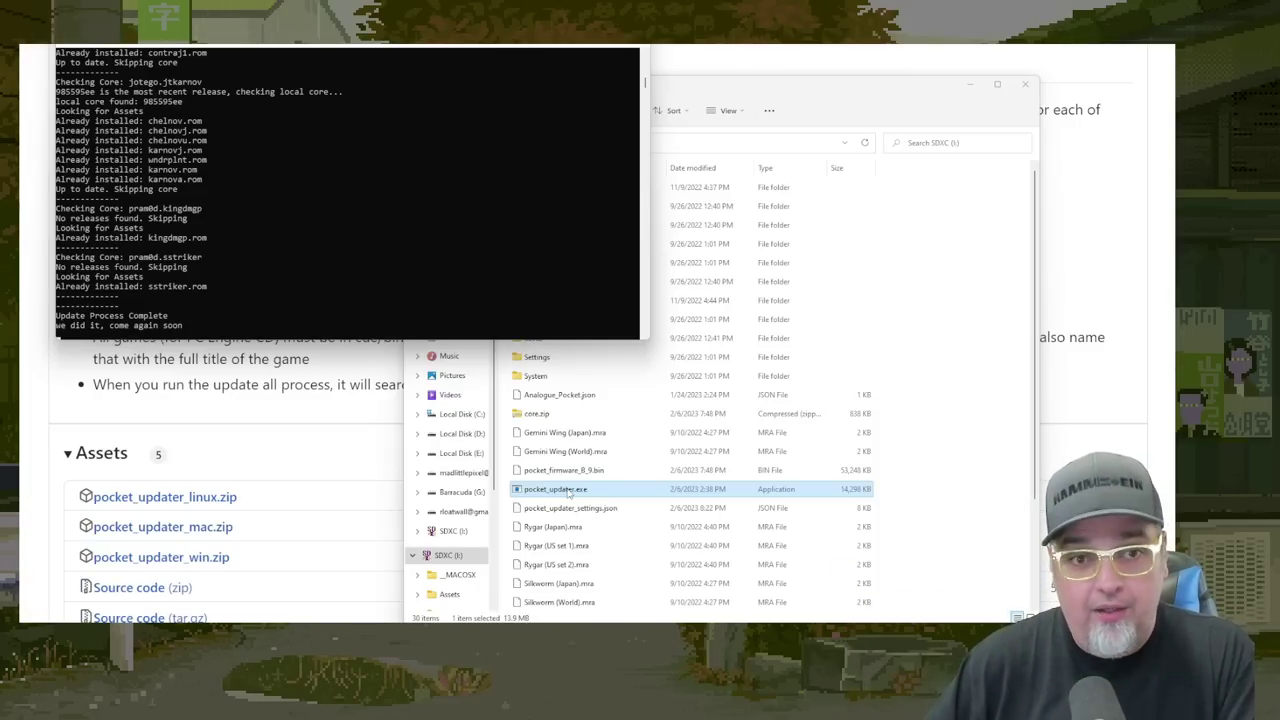
# Browse Assets > pcecd, check common, and reopen Mazamars312.PC Engine CD to view the per-game JSON launchers.
pyautogui.click(900, 295)
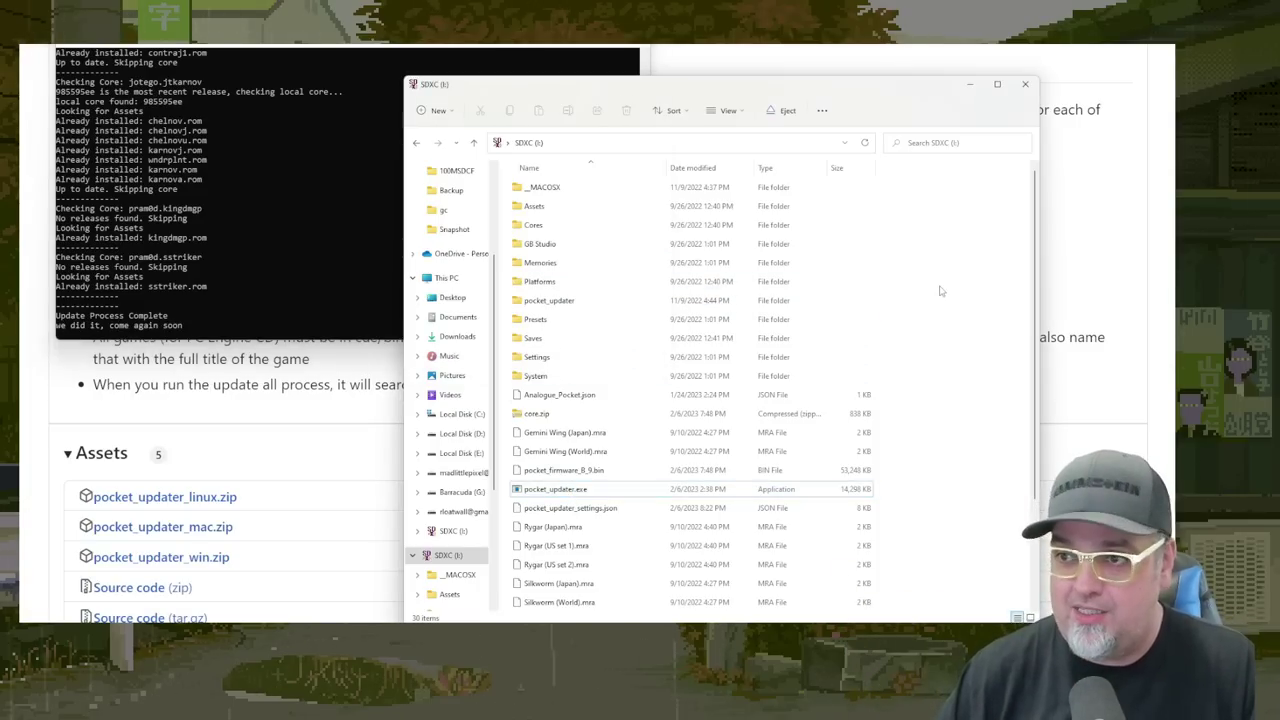
pyautogui.doubleClick(568, 205)
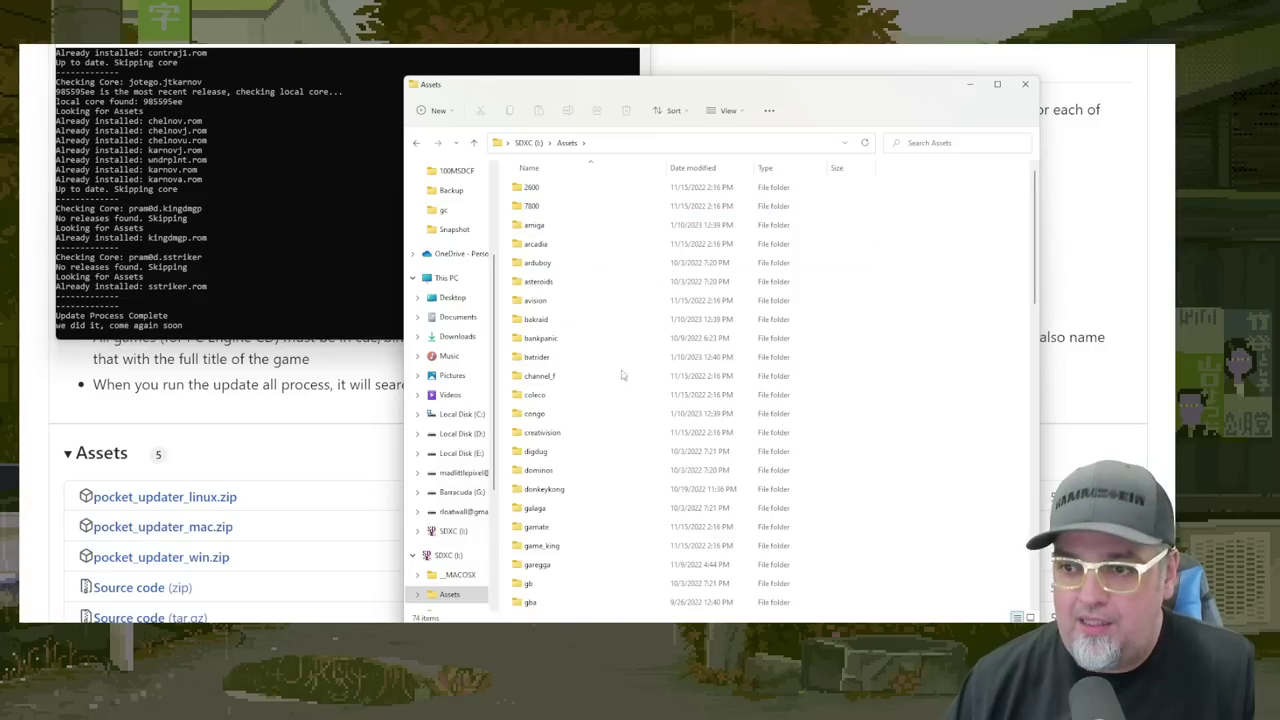
pyautogui.scroll(-6, 640, 420)
pyautogui.scroll(-6, 590, 435)
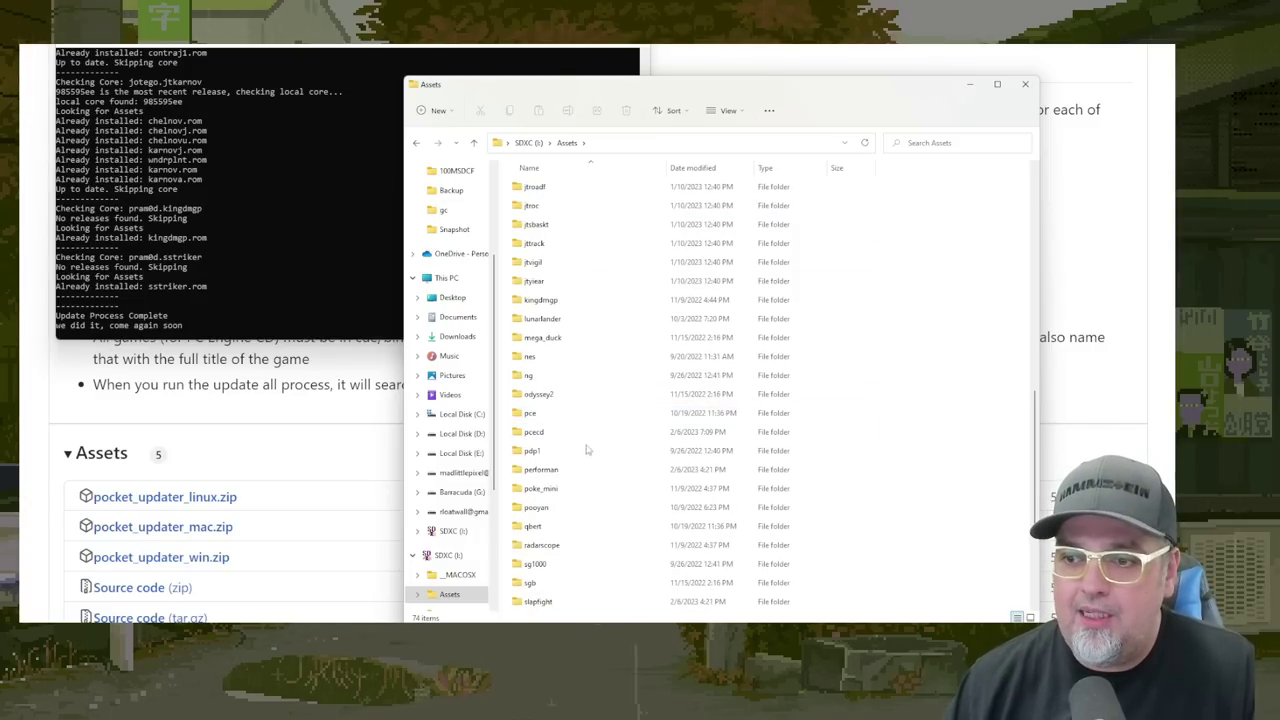
pyautogui.doubleClick(560, 431)
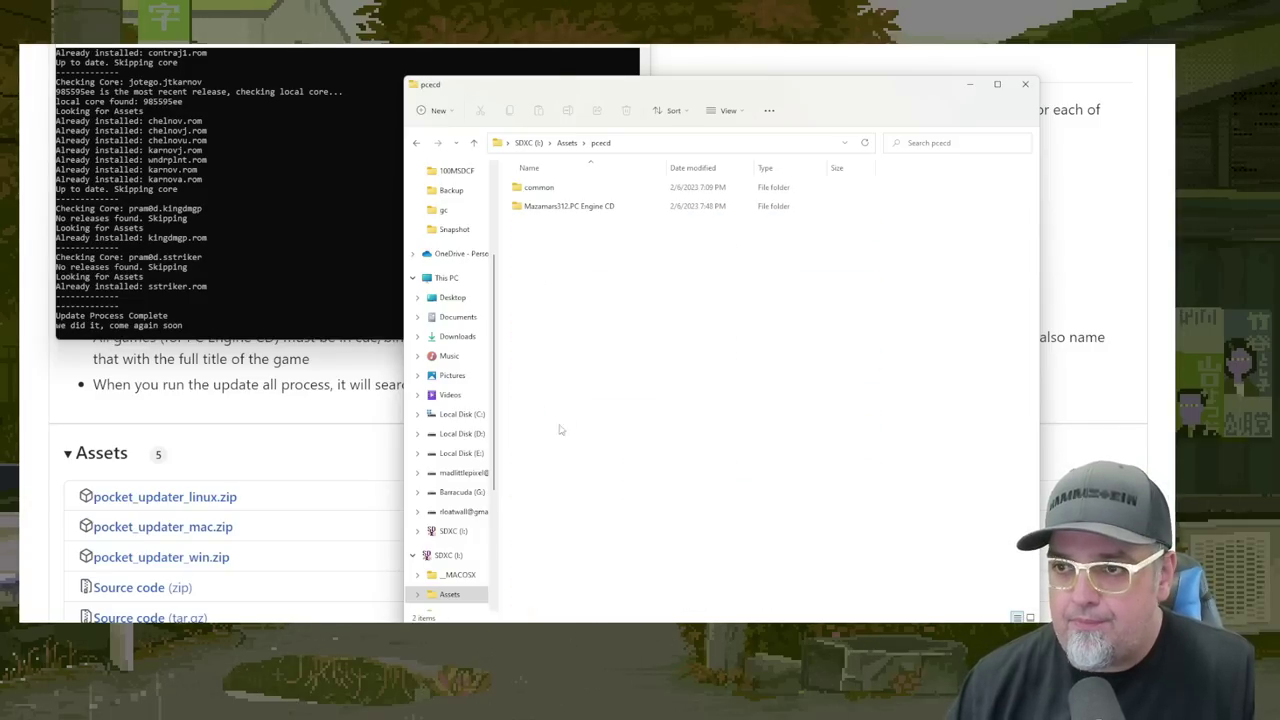
pyautogui.doubleClick(566, 207)
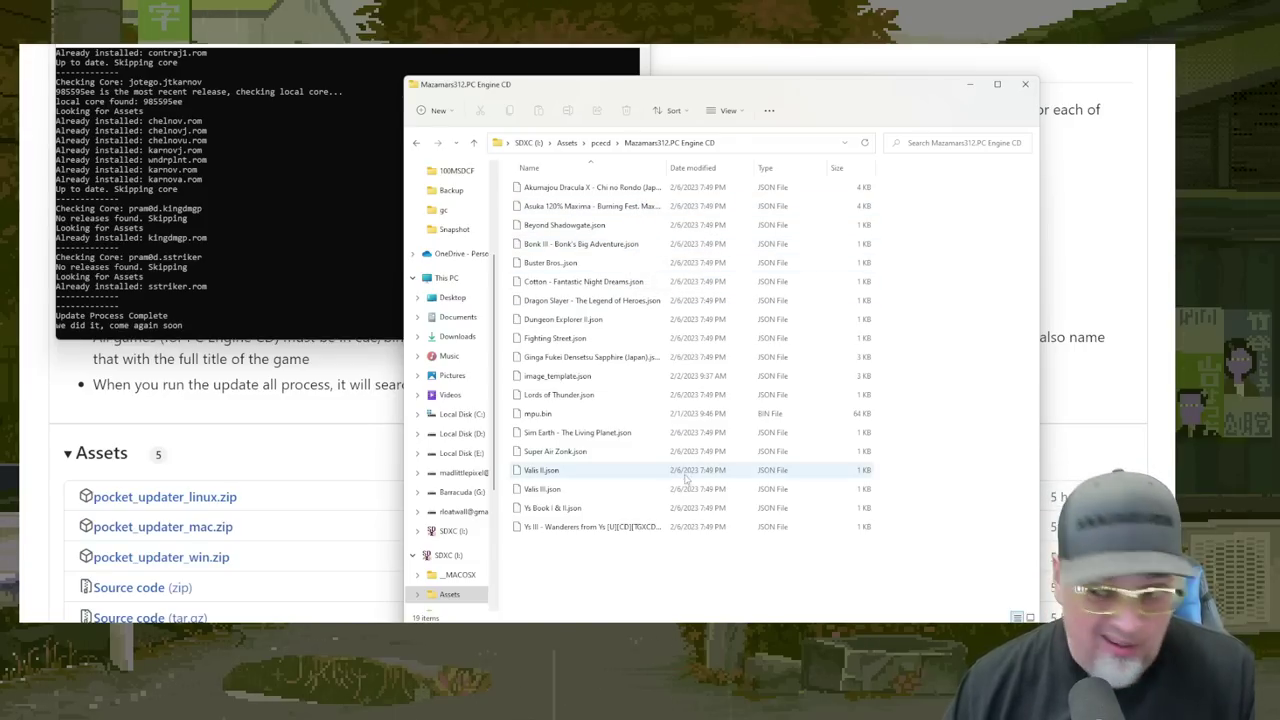
pyautogui.click(600, 143)
pyautogui.doubleClick(540, 188)
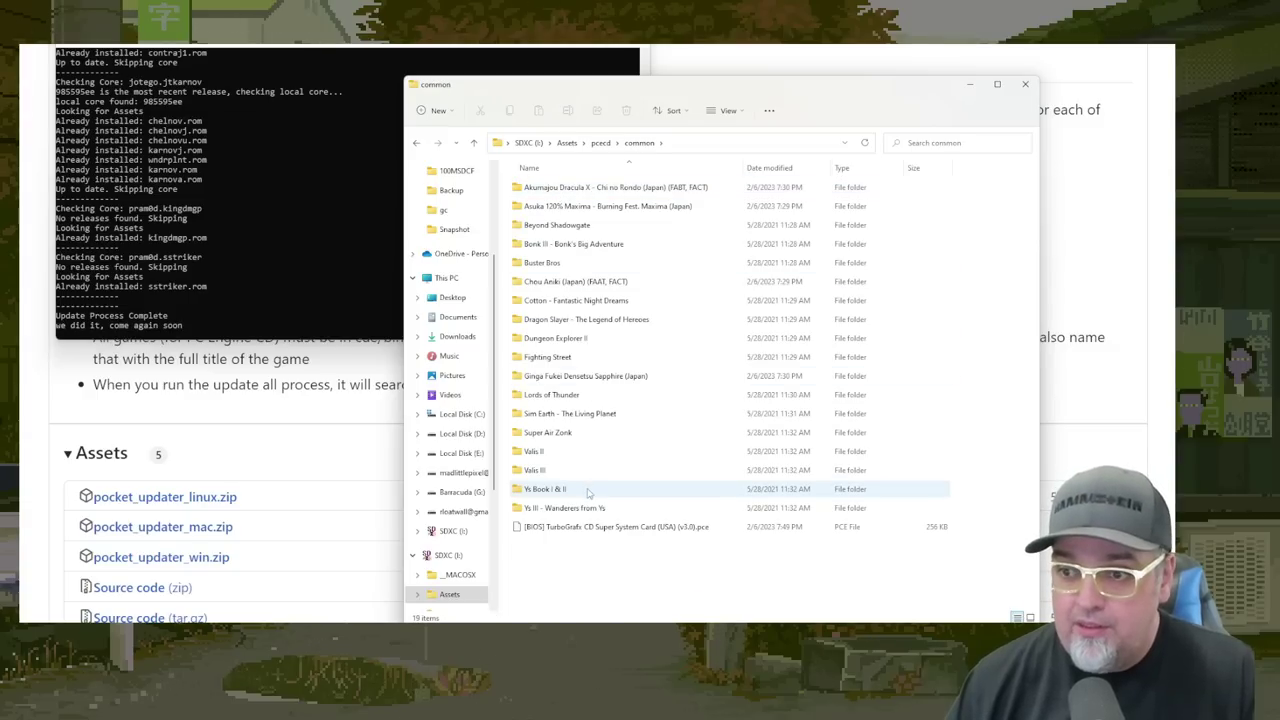
pyautogui.click(600, 143)
pyautogui.doubleClick(595, 206)
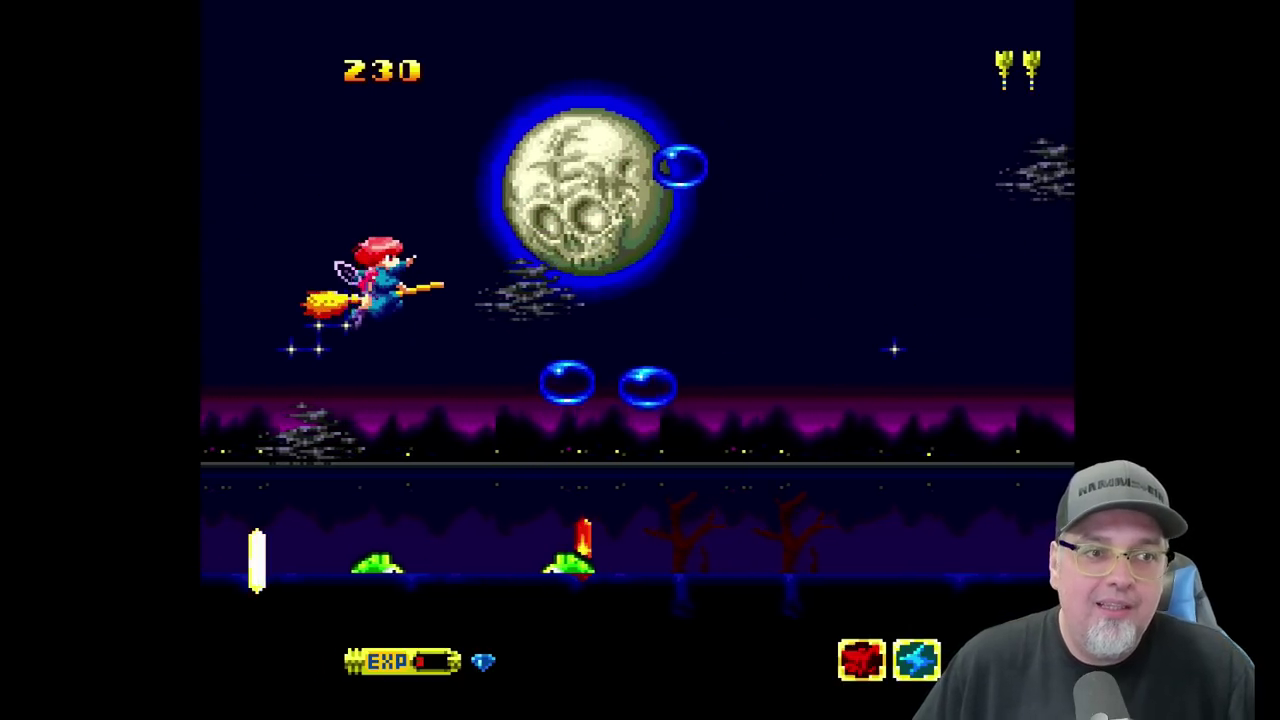
# Quit the running CD game from the Analog system menu and confirm despite unsaved progress.
pyautogui.press('Escape')
pyautogui.press('Down')
pyautogui.press('Down')
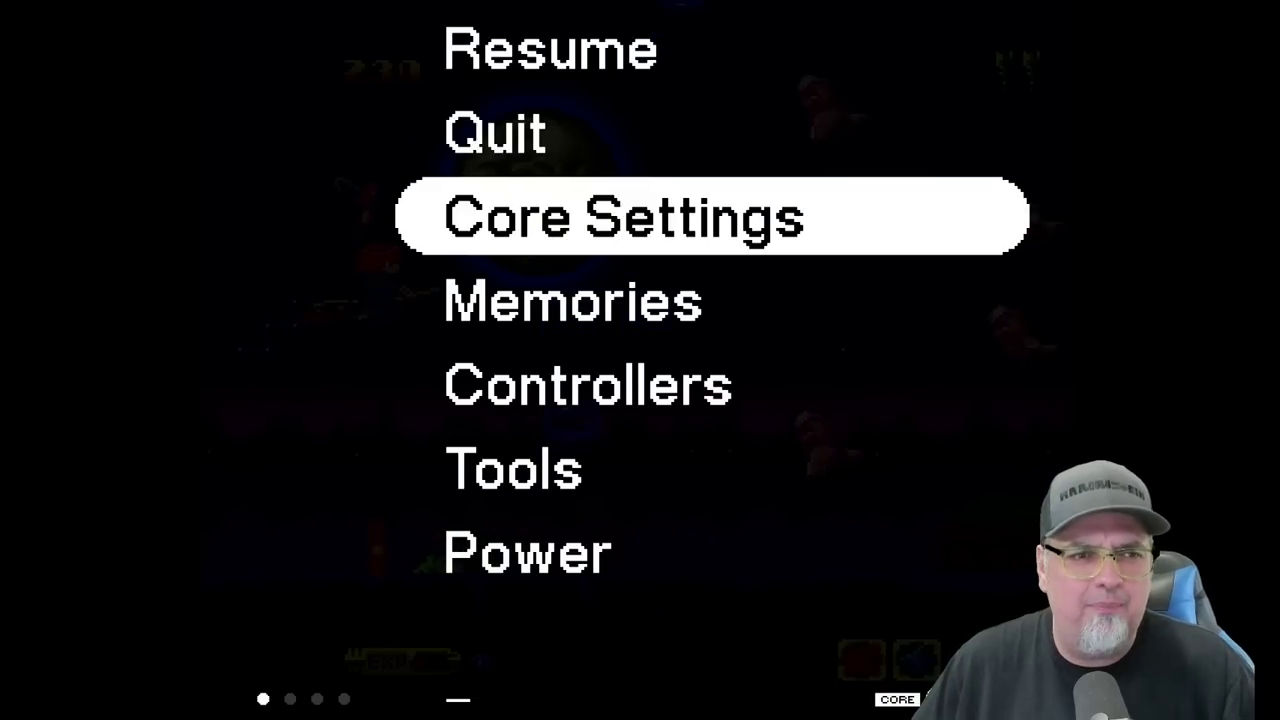
pyautogui.press('Up')
pyautogui.press('Return')
pyautogui.press('Up')
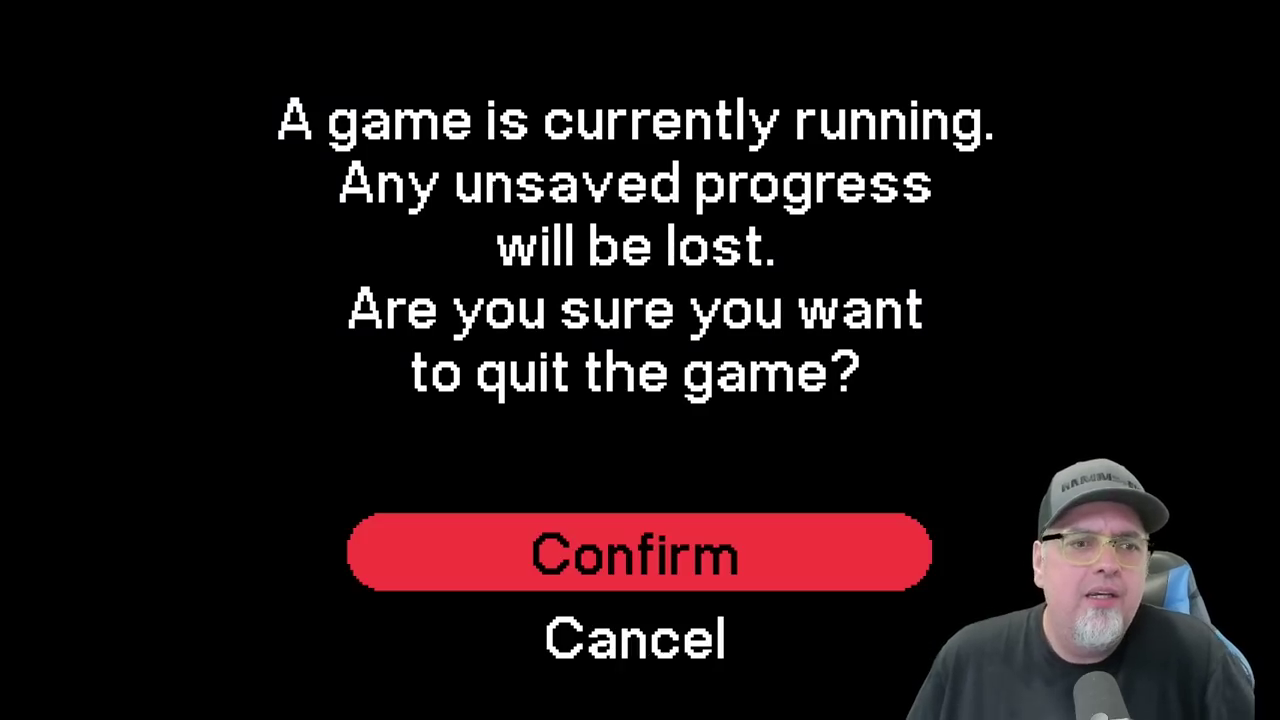
pyautogui.press('Return')
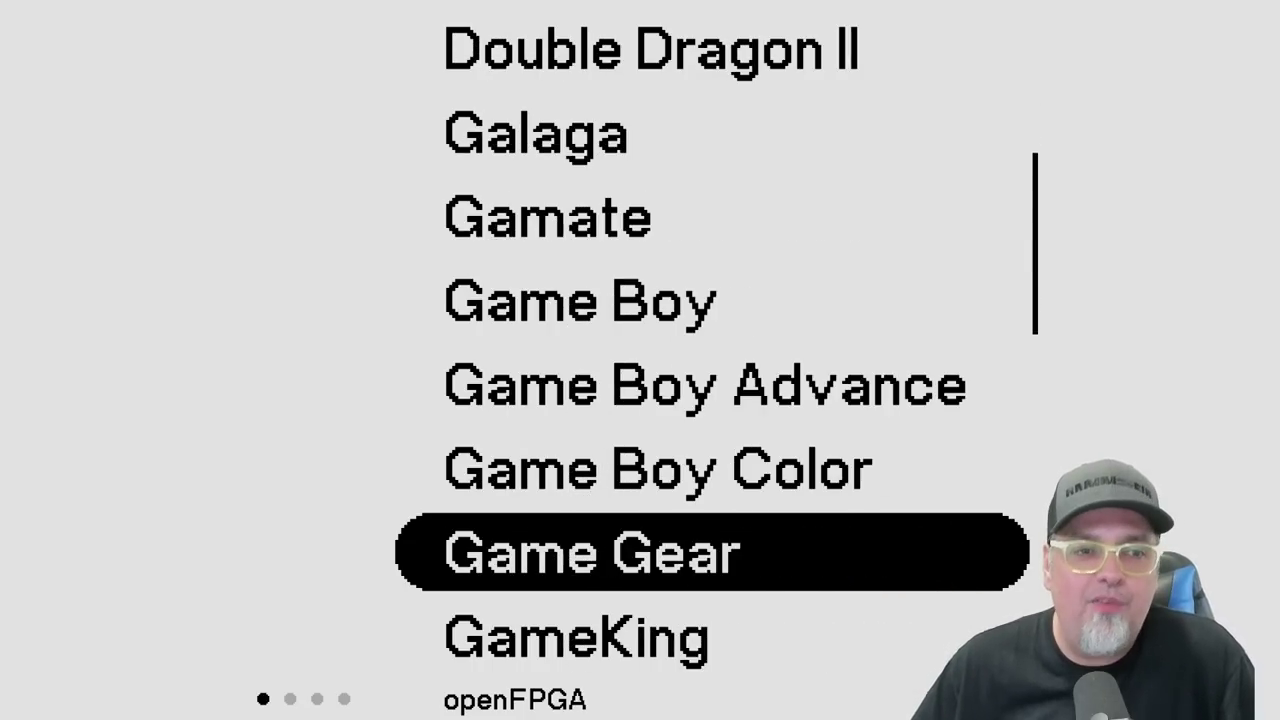
pyautogui.press('Down')
pyautogui.press('Down')
pyautogui.press('Down')
pyautogui.press('Down')
pyautogui.press('Down')
pyautogui.press('Down')
pyautogui.press('Down')
pyautogui.press('Down')
pyautogui.press('Down')
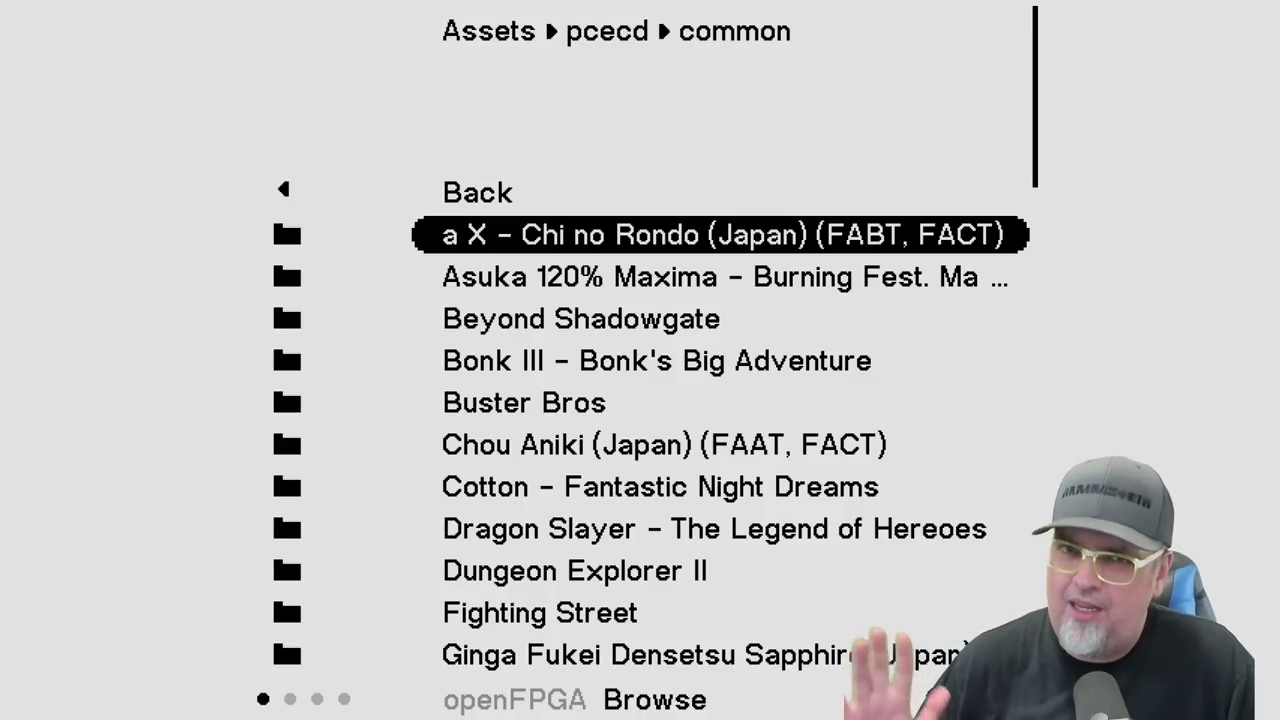
# Launch the PC Engine CD core from Assets/pcecd/common using the TurboGrafx CD Super System Card BIOS.
pyautogui.press('Down')
pyautogui.press('Down')
pyautogui.press('Down')
pyautogui.press('Down')
pyautogui.press('Down')
pyautogui.press('Down')
pyautogui.press('Down')
pyautogui.press('Down')
pyautogui.press('Down')
pyautogui.press('Down')
pyautogui.press('Down')
pyautogui.press('Down')
pyautogui.press('Down')
pyautogui.press('Down')
pyautogui.press('Down')
pyautogui.press('Down')
pyautogui.press('Down')
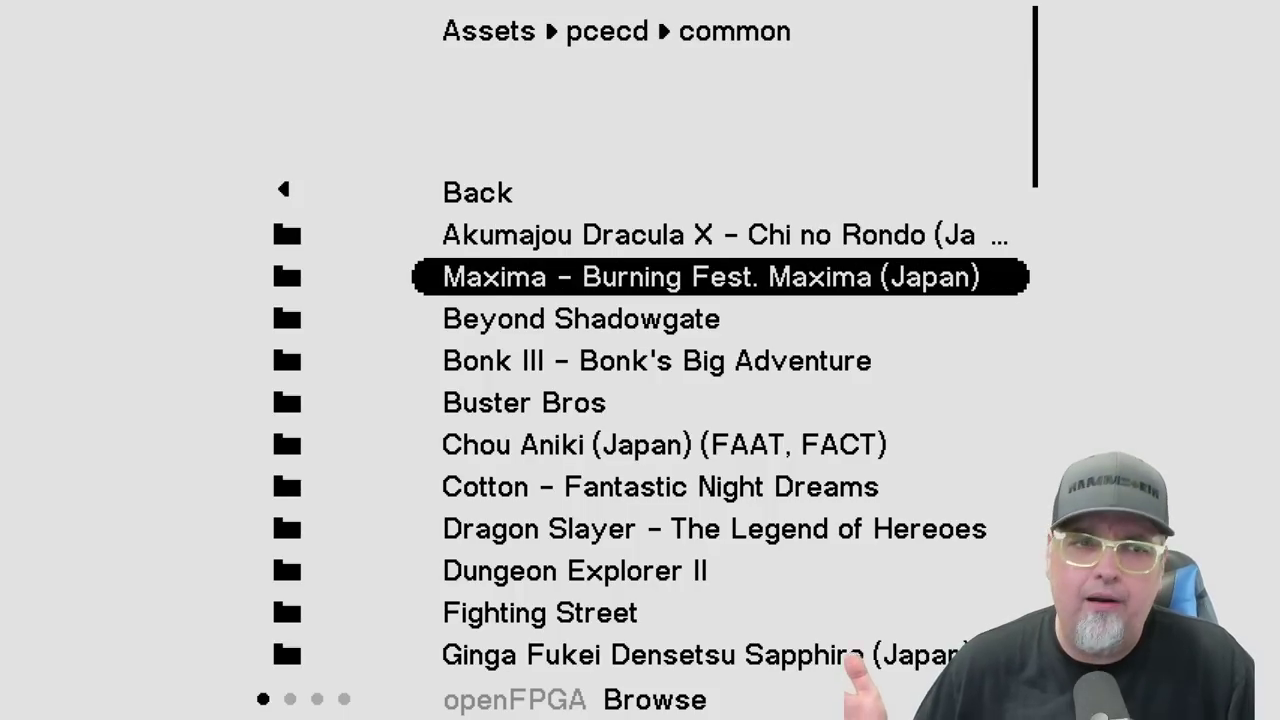
pyautogui.press('Down')
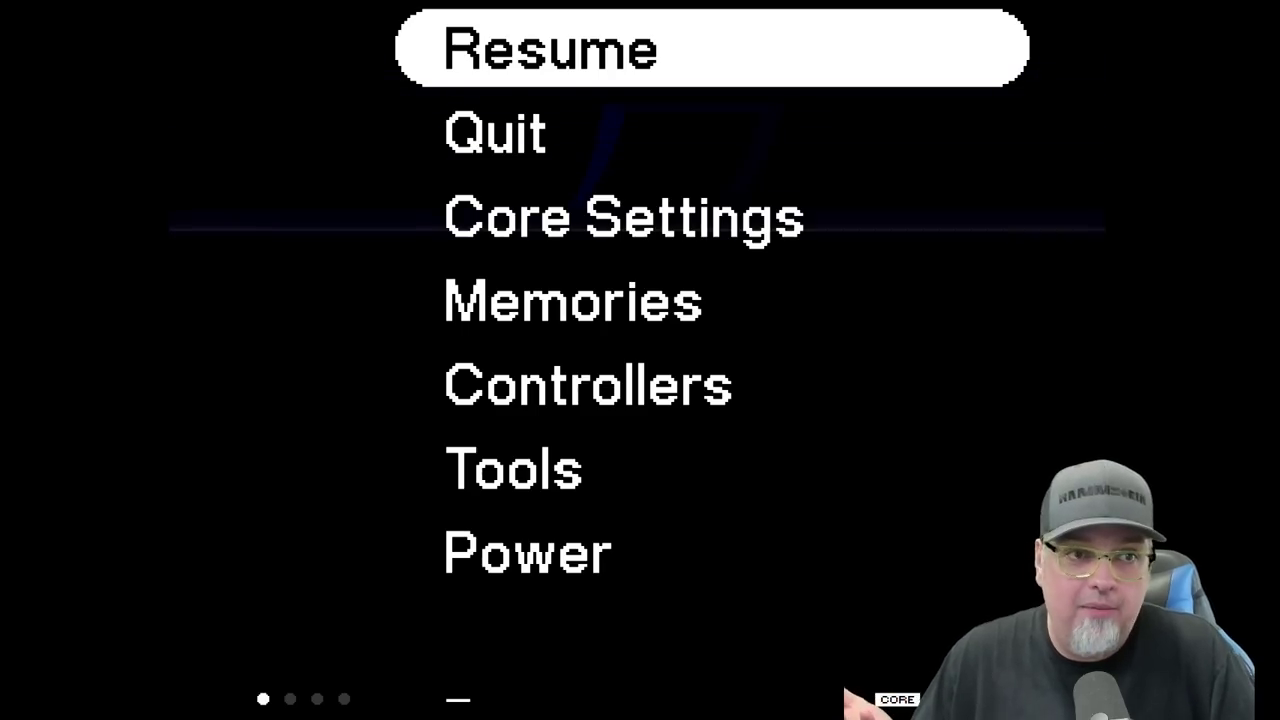
# Open the PC Engine CD core settings and scroll past the controller and turbo options.
pyautogui.press('Down')
pyautogui.press('Down')
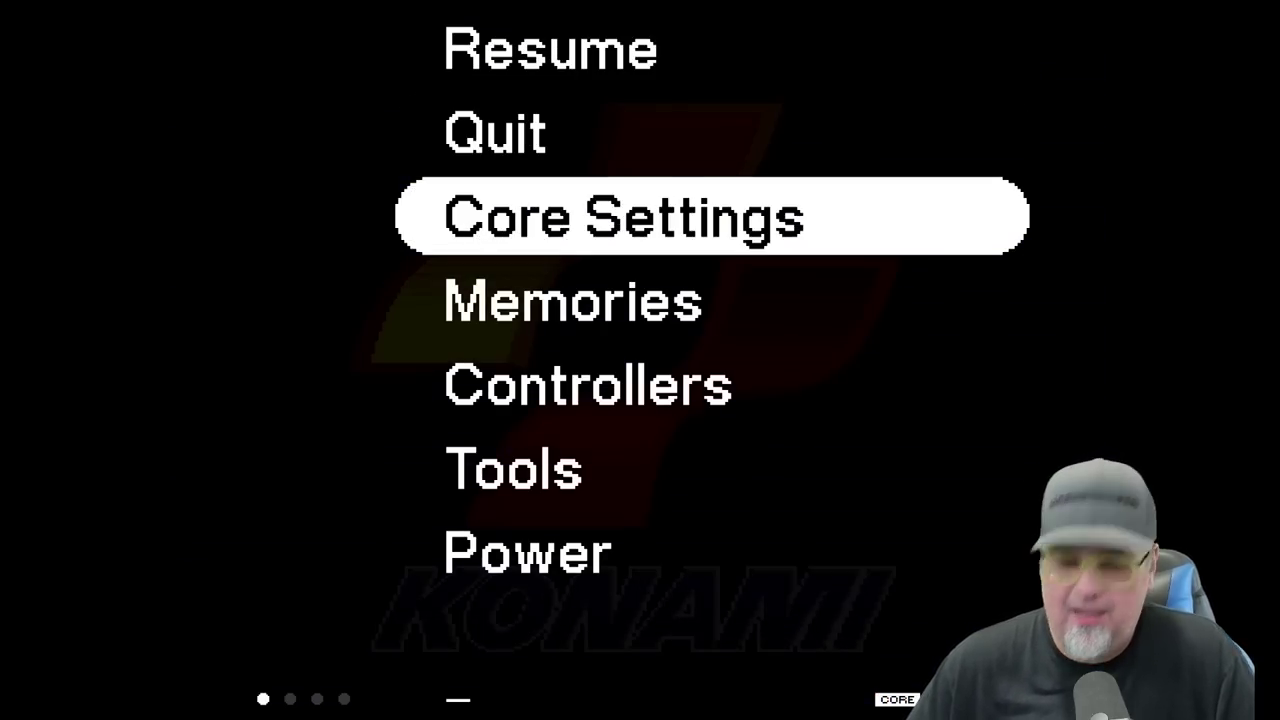
pyautogui.press('Return')
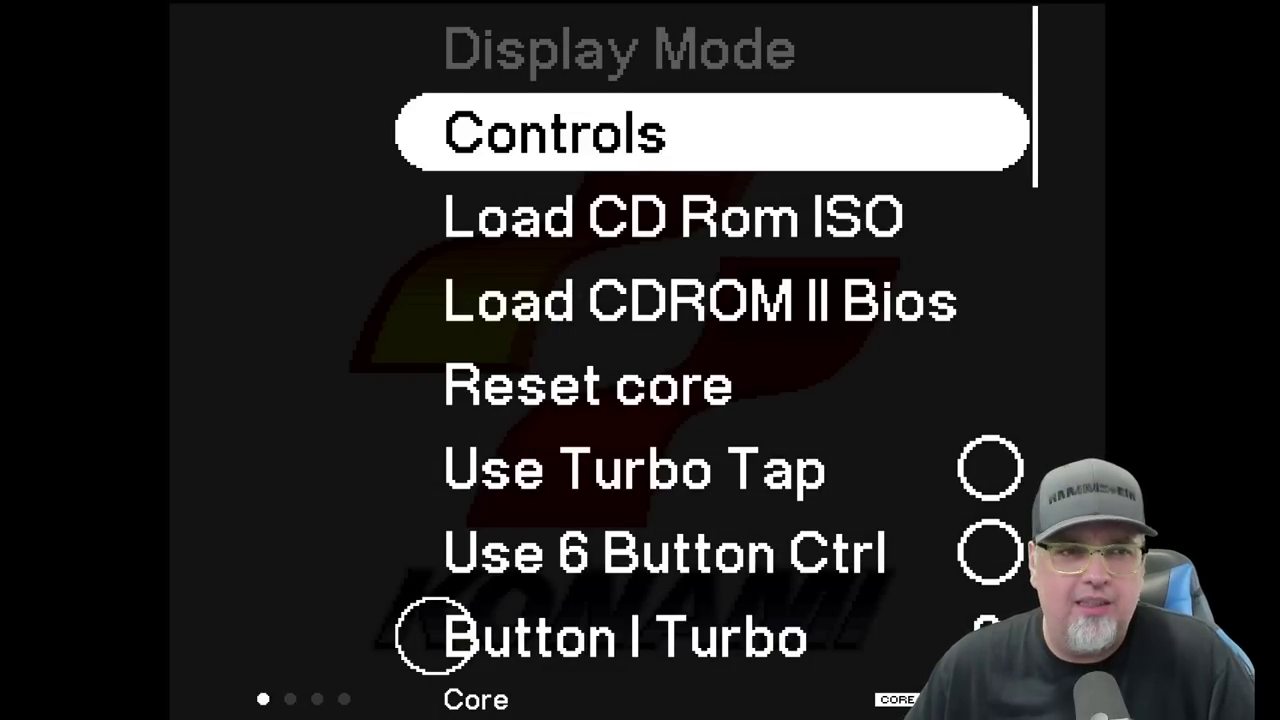
pyautogui.press('Down')
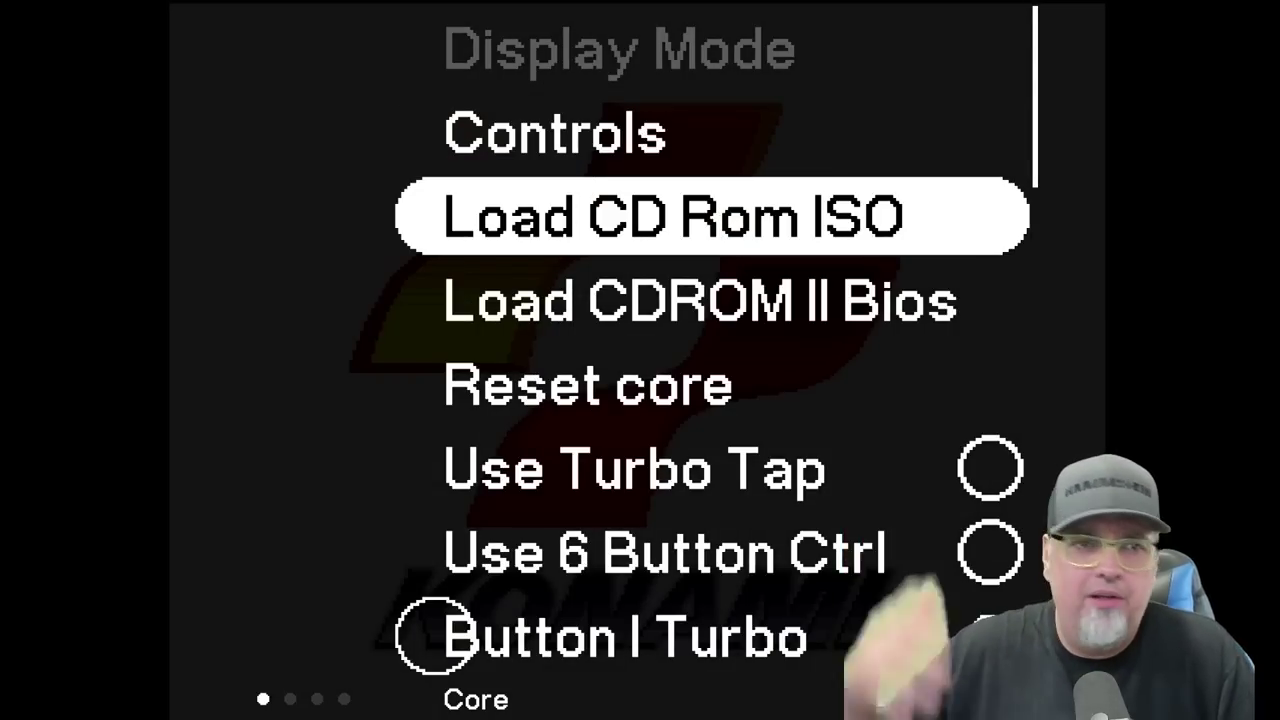
pyautogui.press('Down')
pyautogui.press('Down')
pyautogui.press('Down')
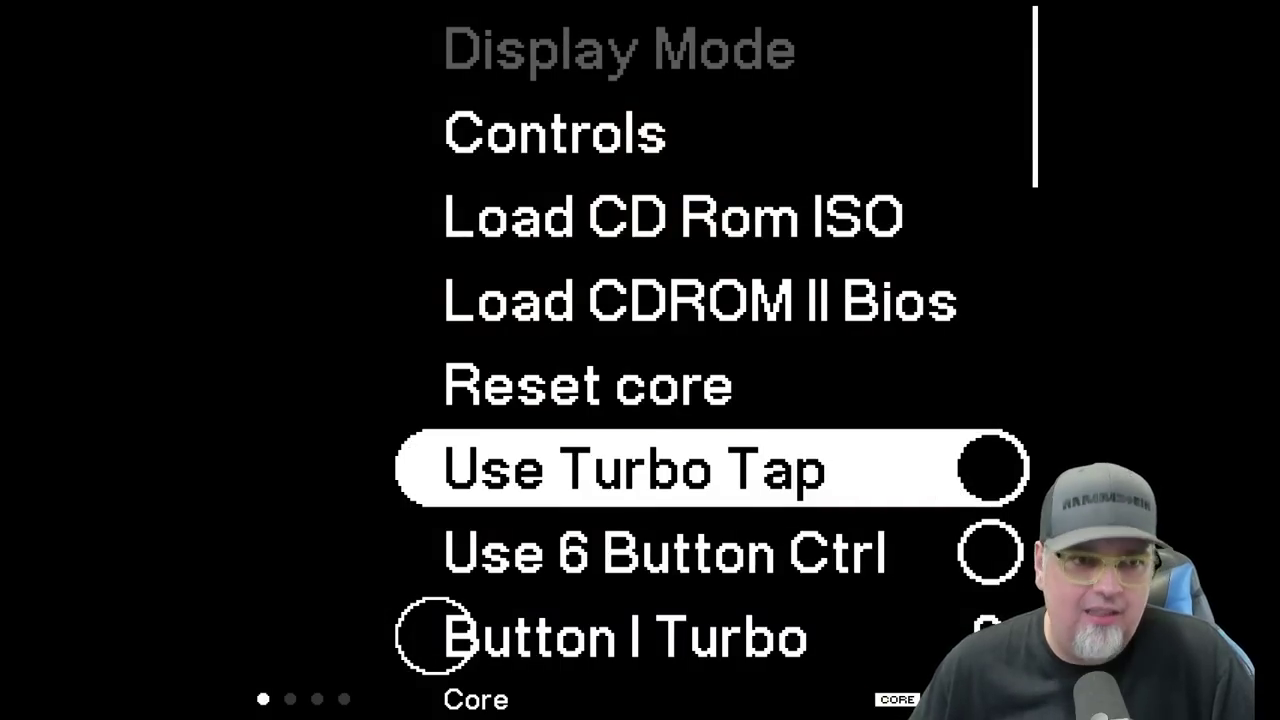
pyautogui.press('Down')
pyautogui.press('Down')
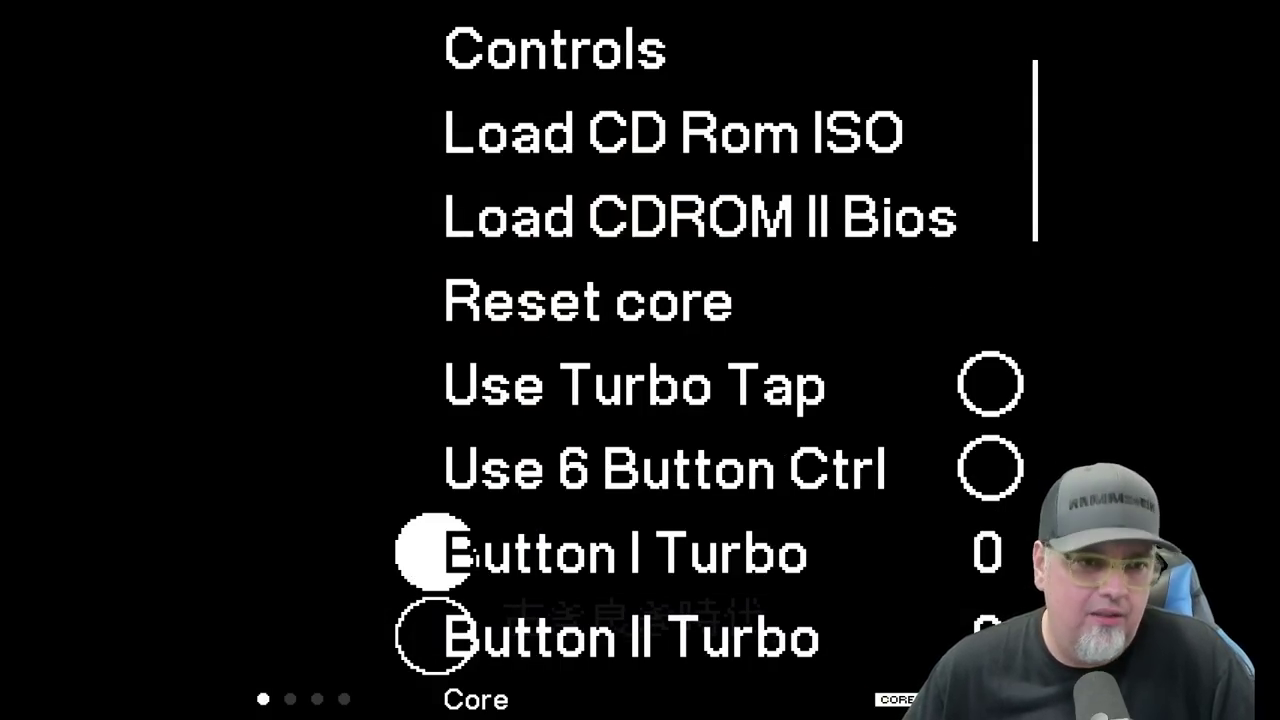
pyautogui.press('Down')
# Switch Raw RGB Color on, next to the enabled Extra Sprites option.
pyautogui.press('Down')
pyautogui.press('Down')
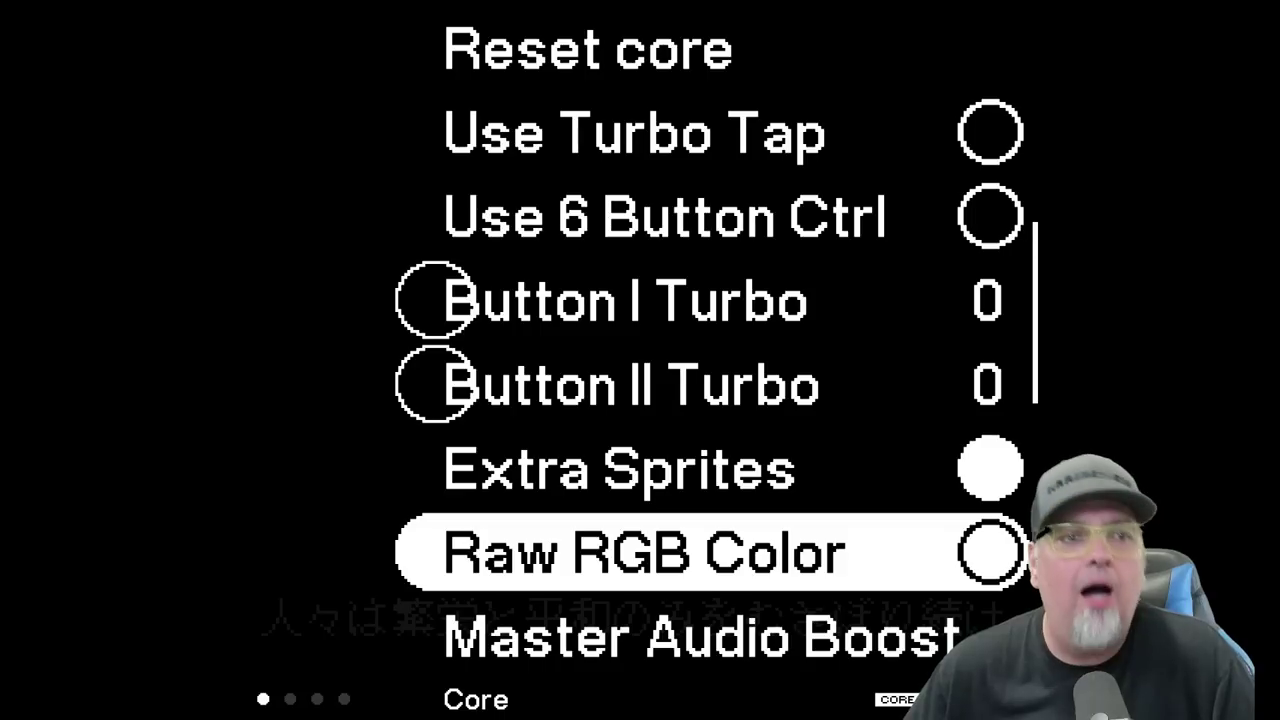
pyautogui.press('Up')
pyautogui.press('Down')
pyautogui.press('Up')
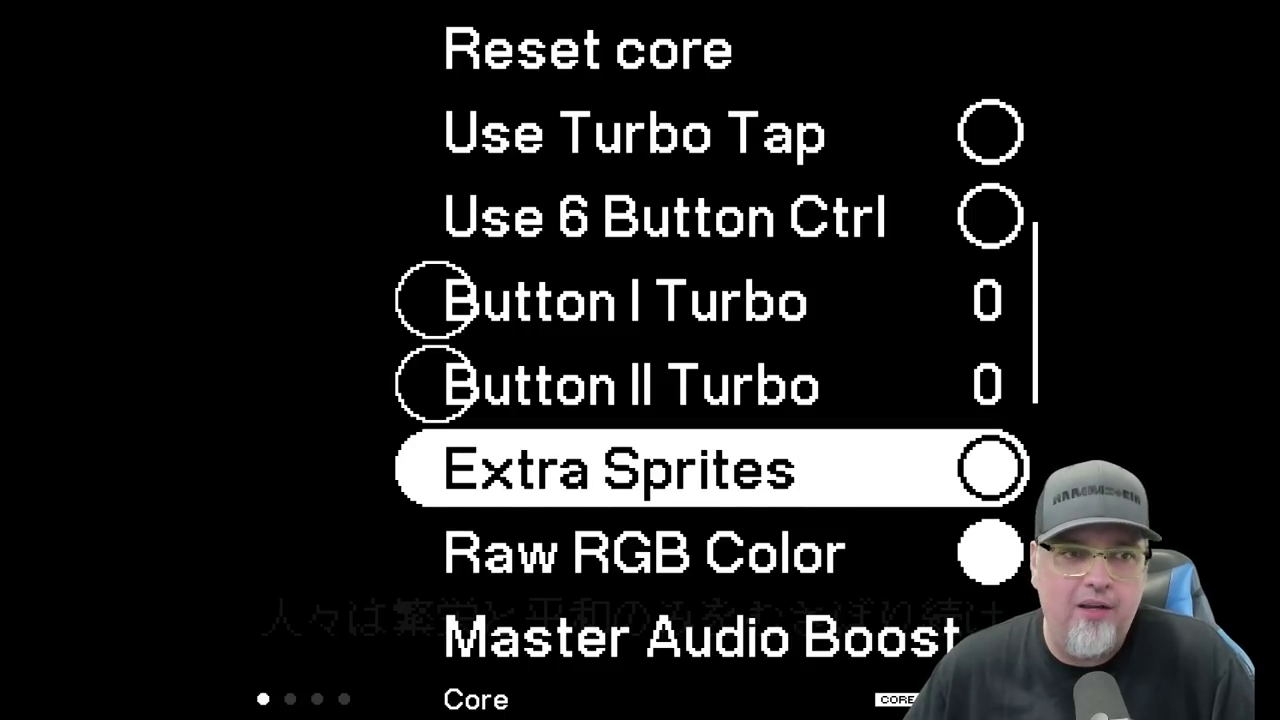
pyautogui.press('Down')
pyautogui.press('Up')
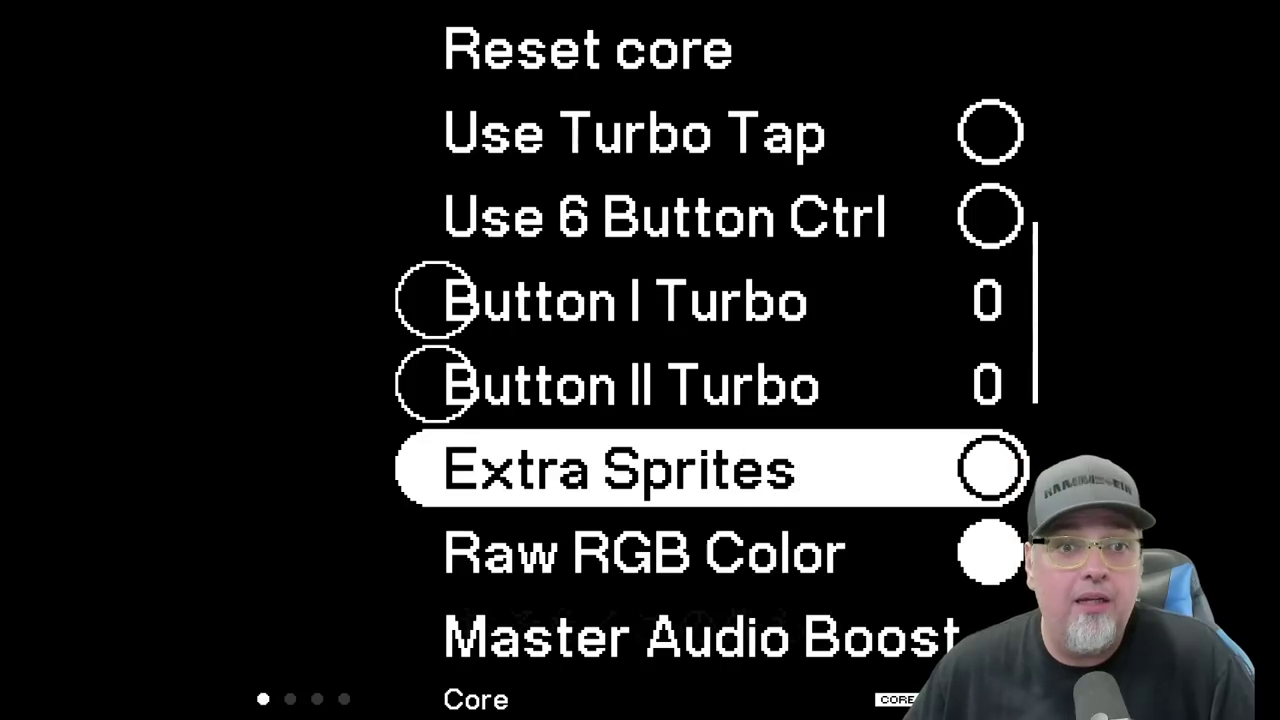
pyautogui.press('Down')
pyautogui.press('Return')
pyautogui.press('Return')
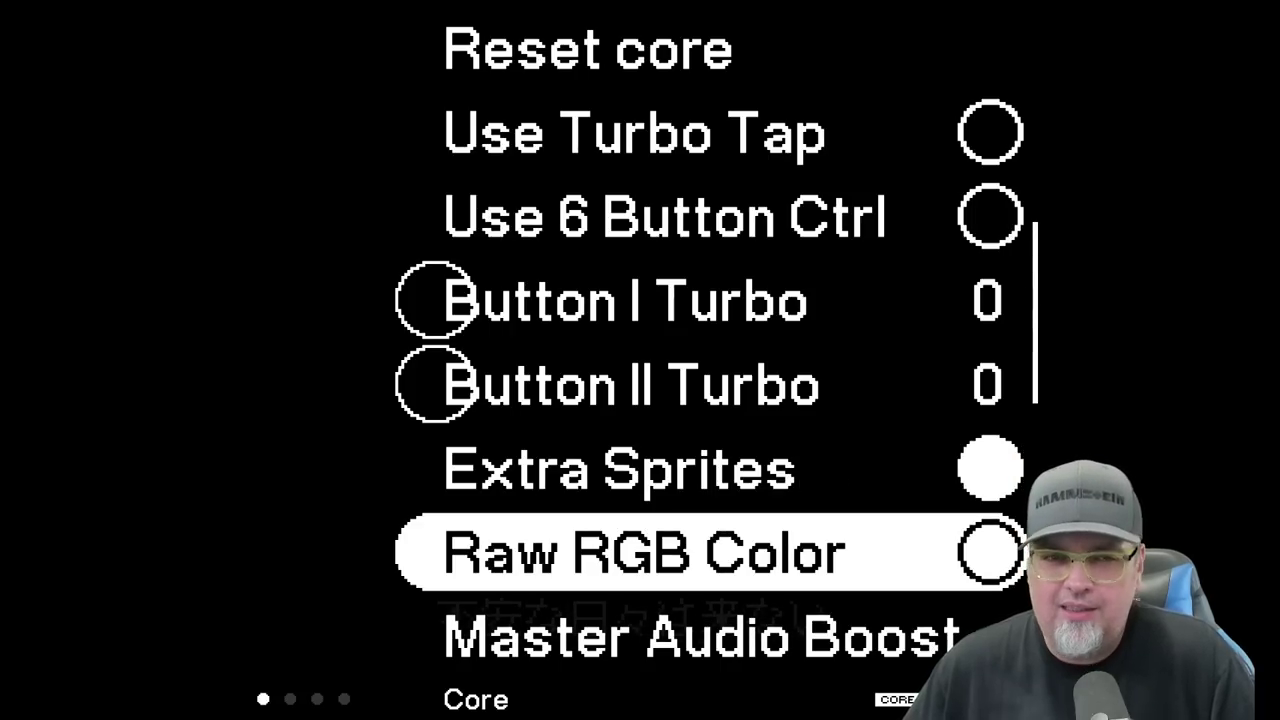
pyautogui.press('Return')
pyautogui.press('Down')
# Check the audio boost and region options, then exit settings to resume the Konami game.
pyautogui.press('Down')
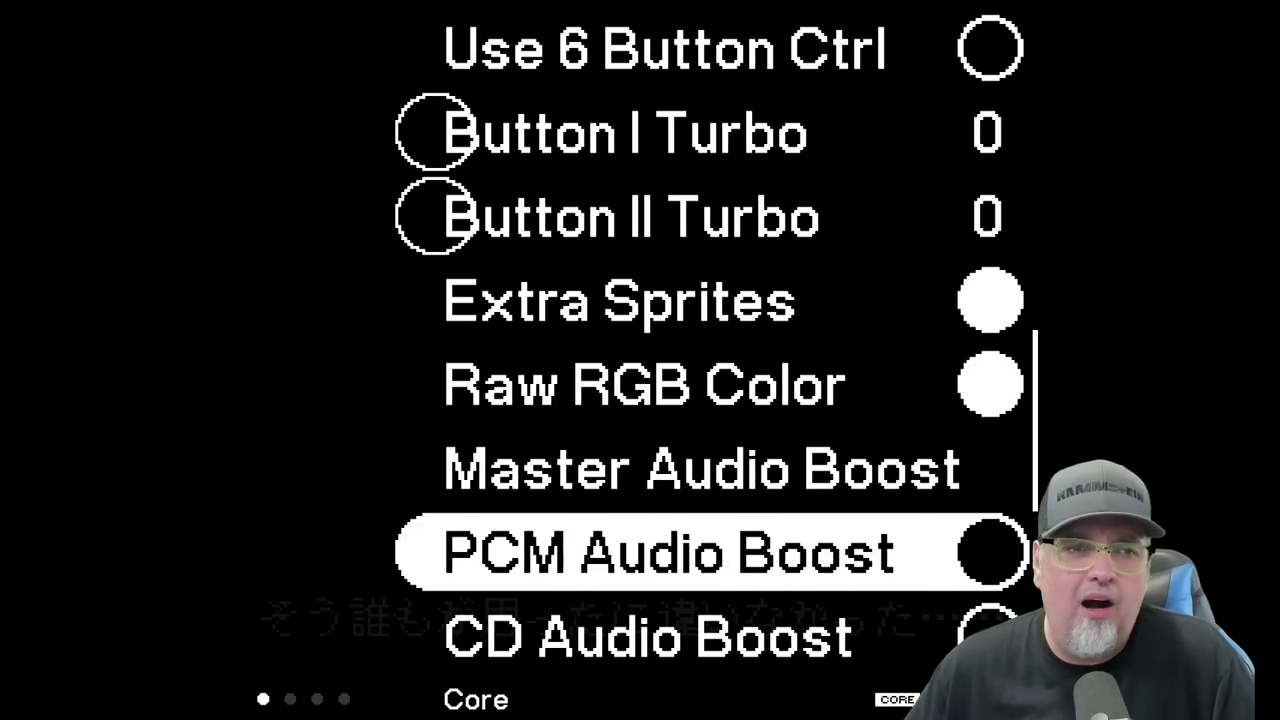
pyautogui.press('Down')
pyautogui.press('Down')
pyautogui.press('Down')
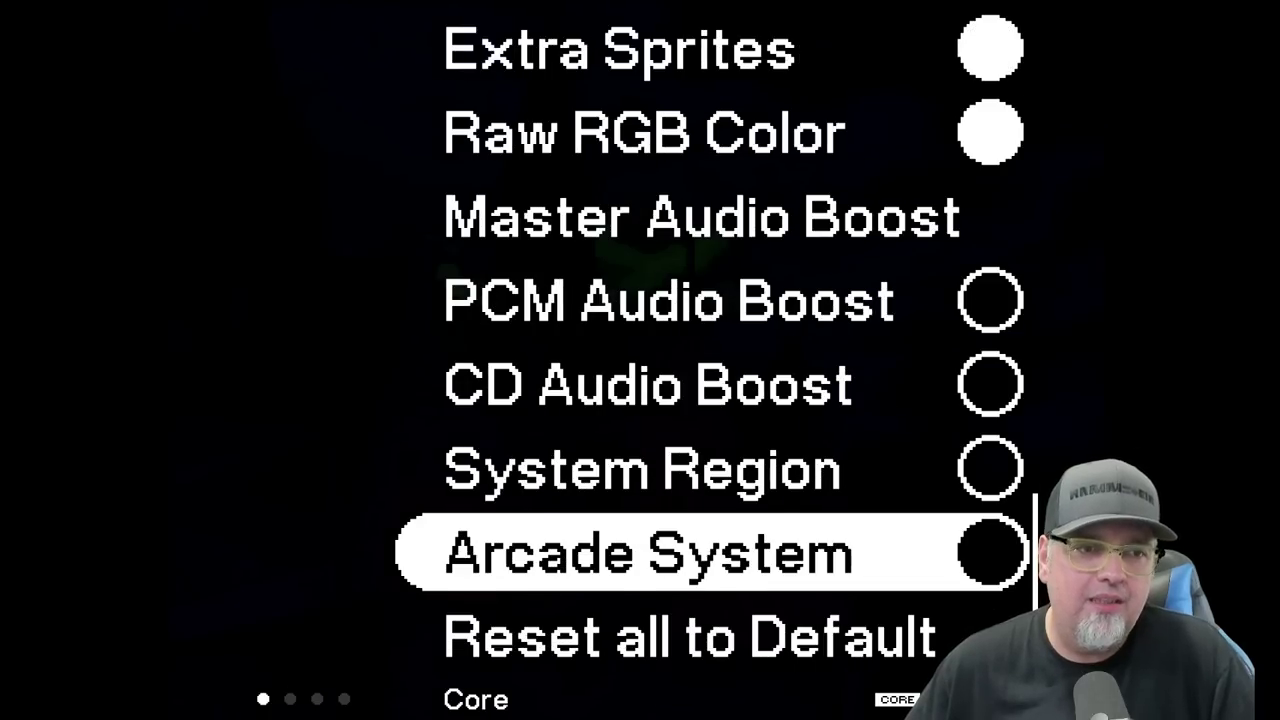
pyautogui.press('Down')
pyautogui.press('Up')
pyautogui.press('Up')
pyautogui.press('Up')
pyautogui.press('Up')
pyautogui.press('Up')
pyautogui.press('Up')
pyautogui.press('Up')
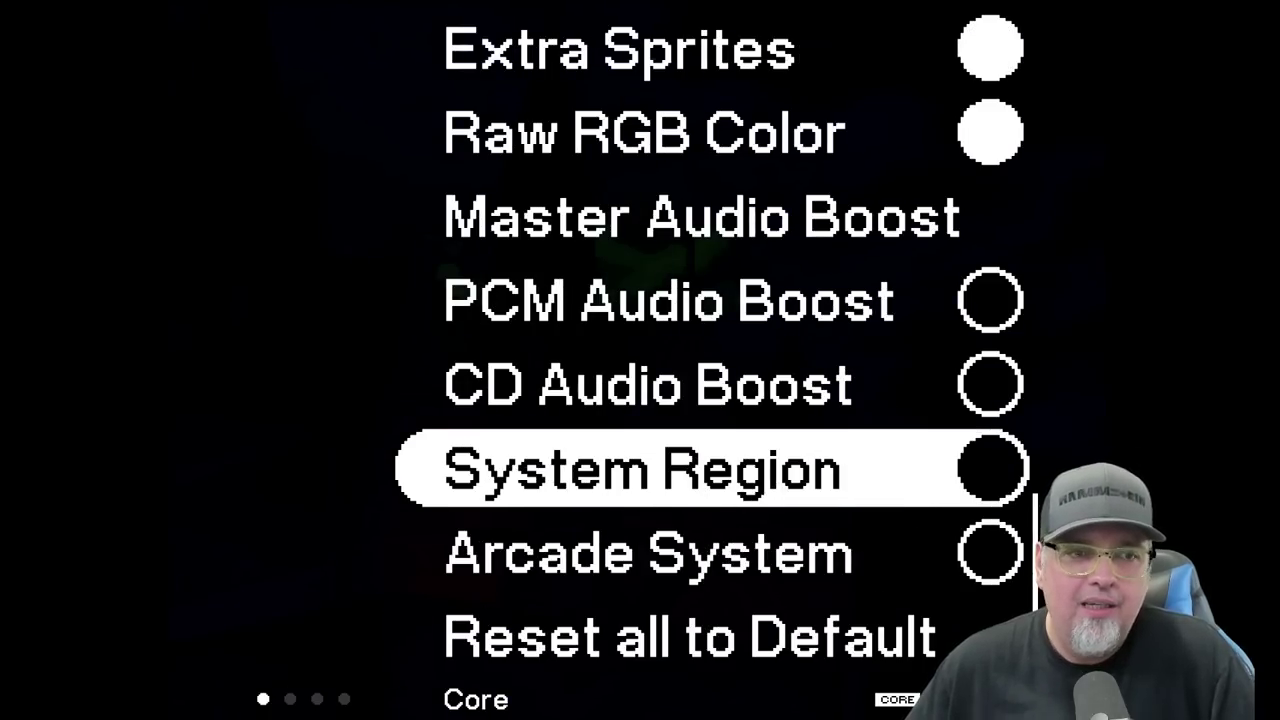
pyautogui.press('Up')
pyautogui.press('Up')
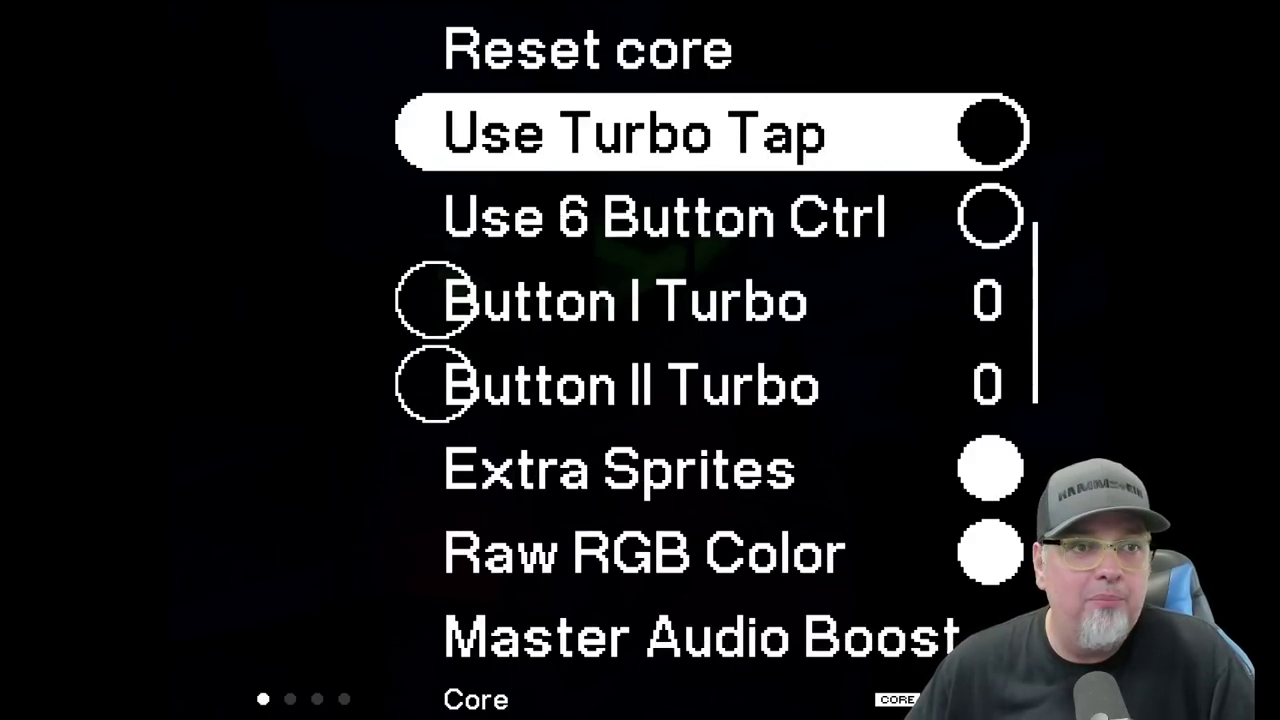
pyautogui.press('Escape')
pyautogui.press('Escape')
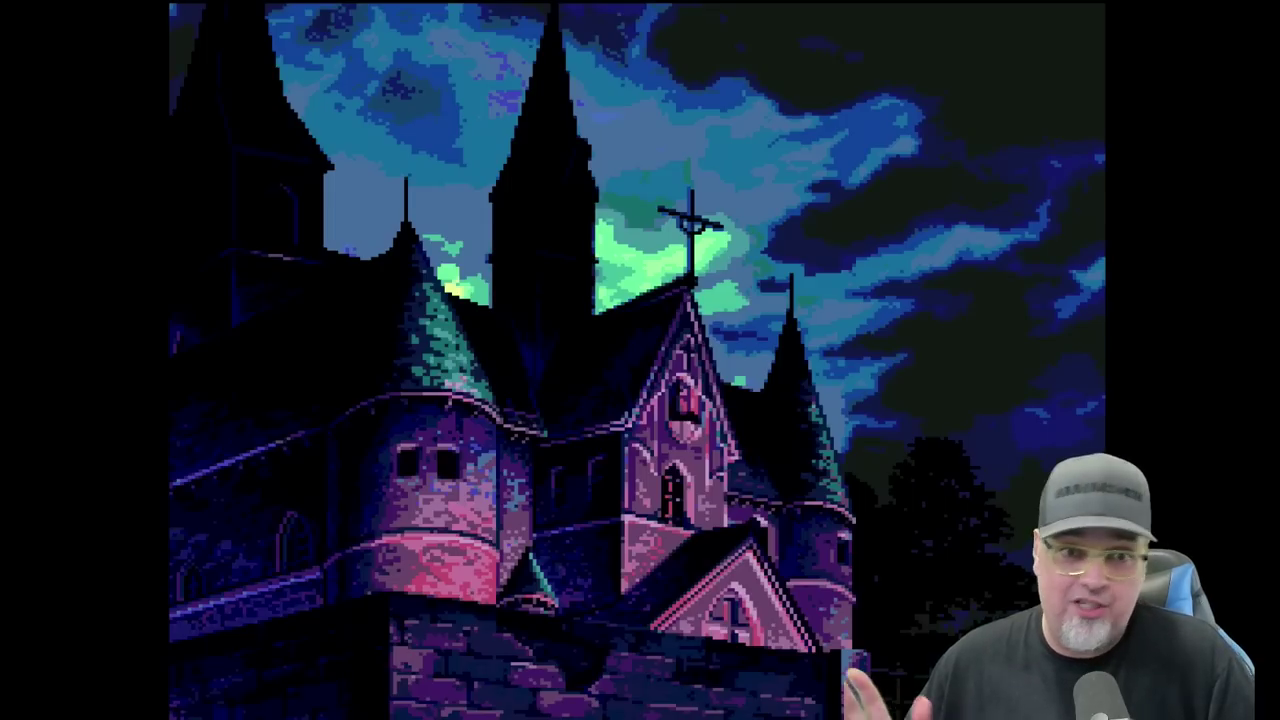